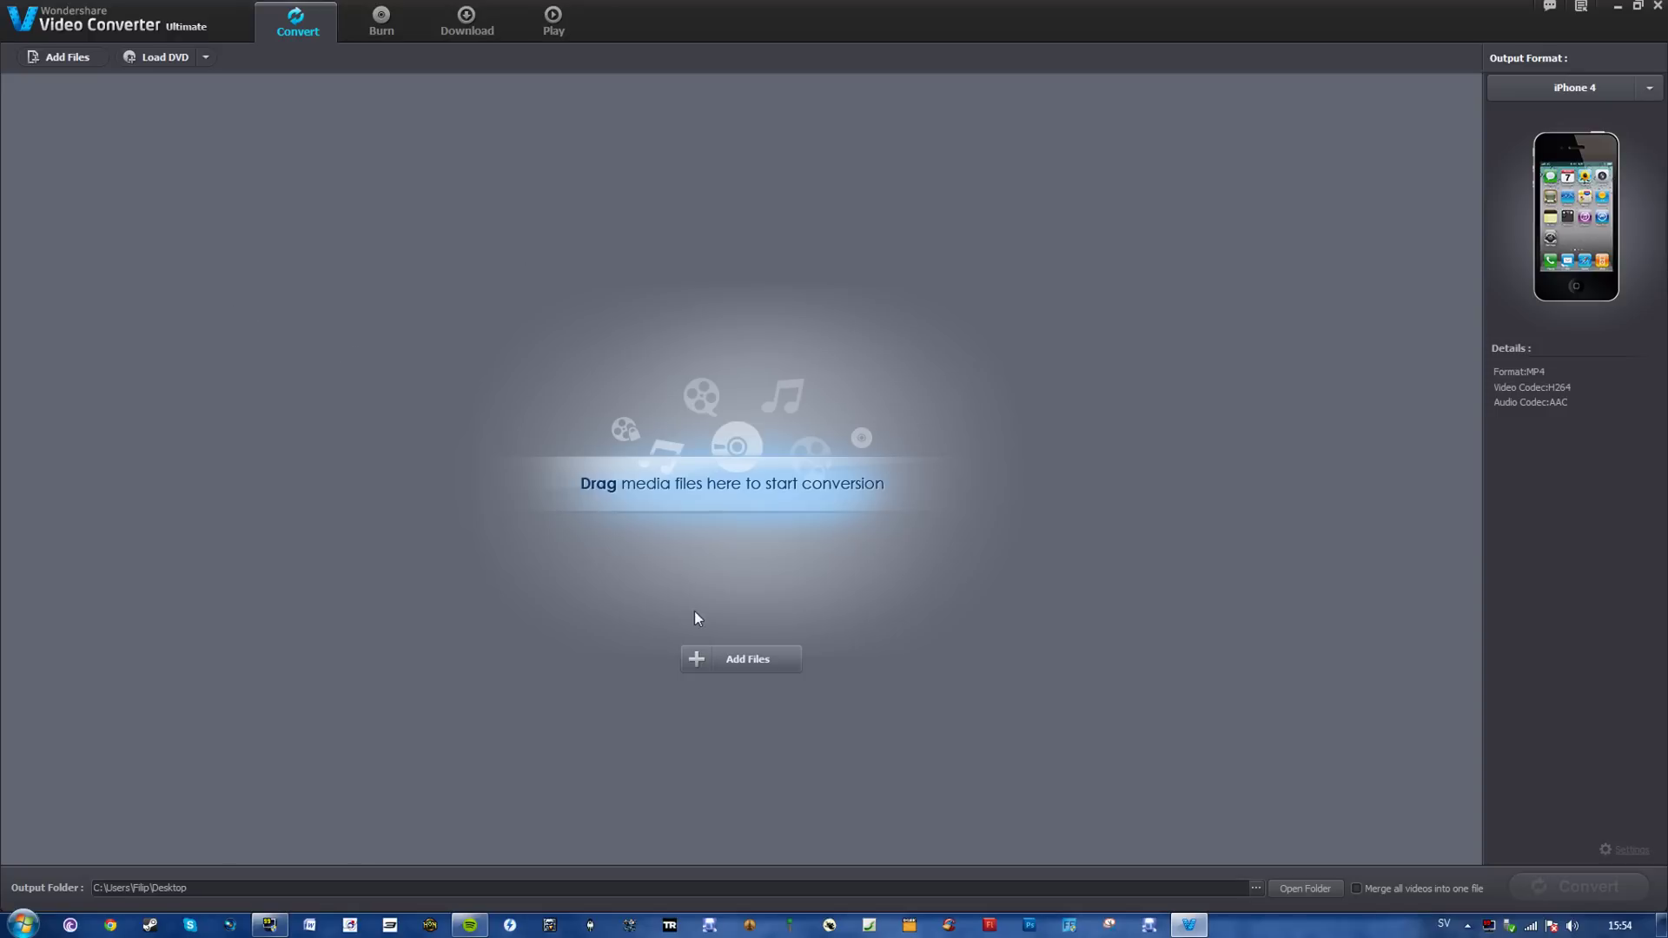
Step: Add the Fringe S01E20 MKV episode and look over its subtitle options without changing them
left_click(700, 658)
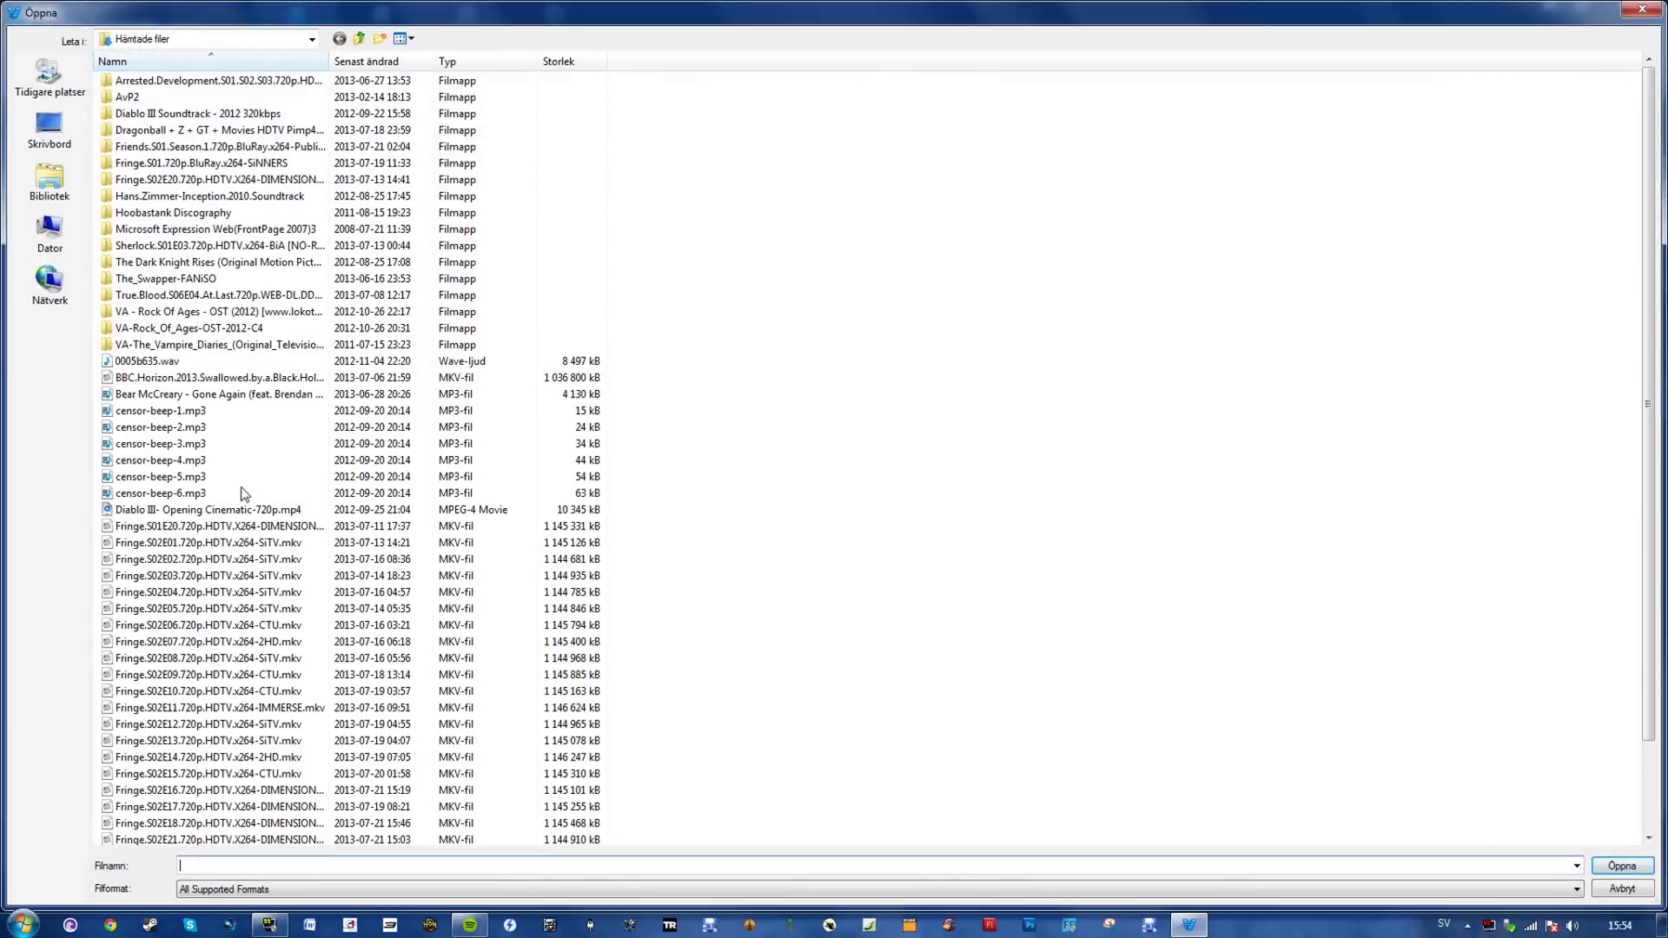
double_click(218, 527)
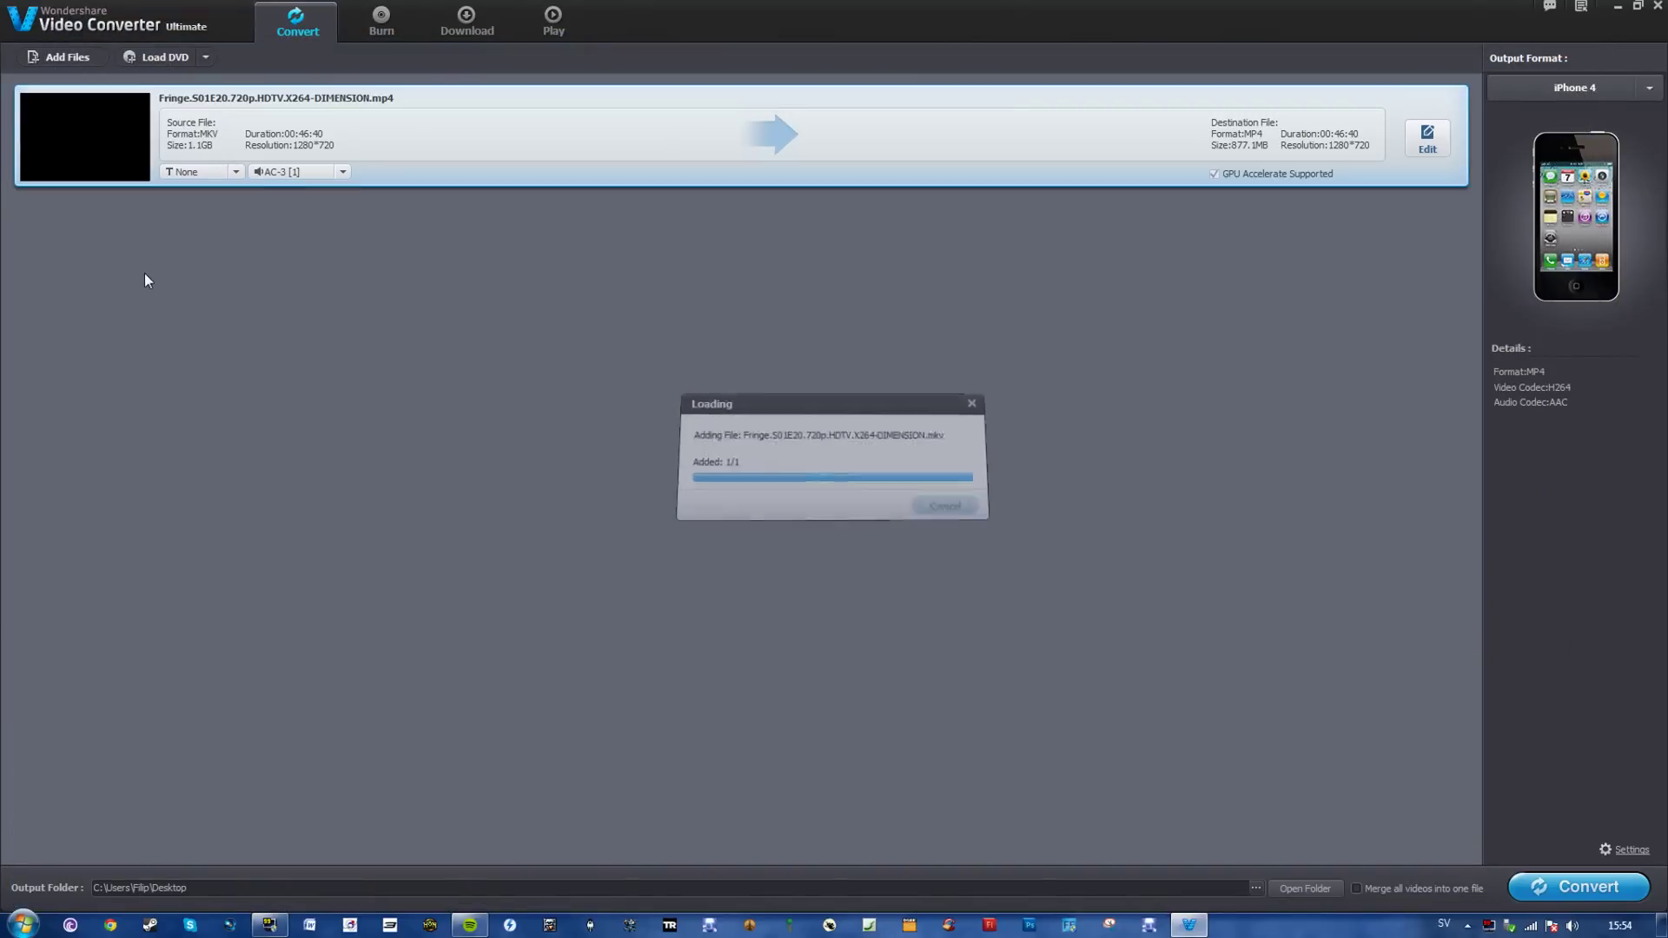
left_click(234, 171)
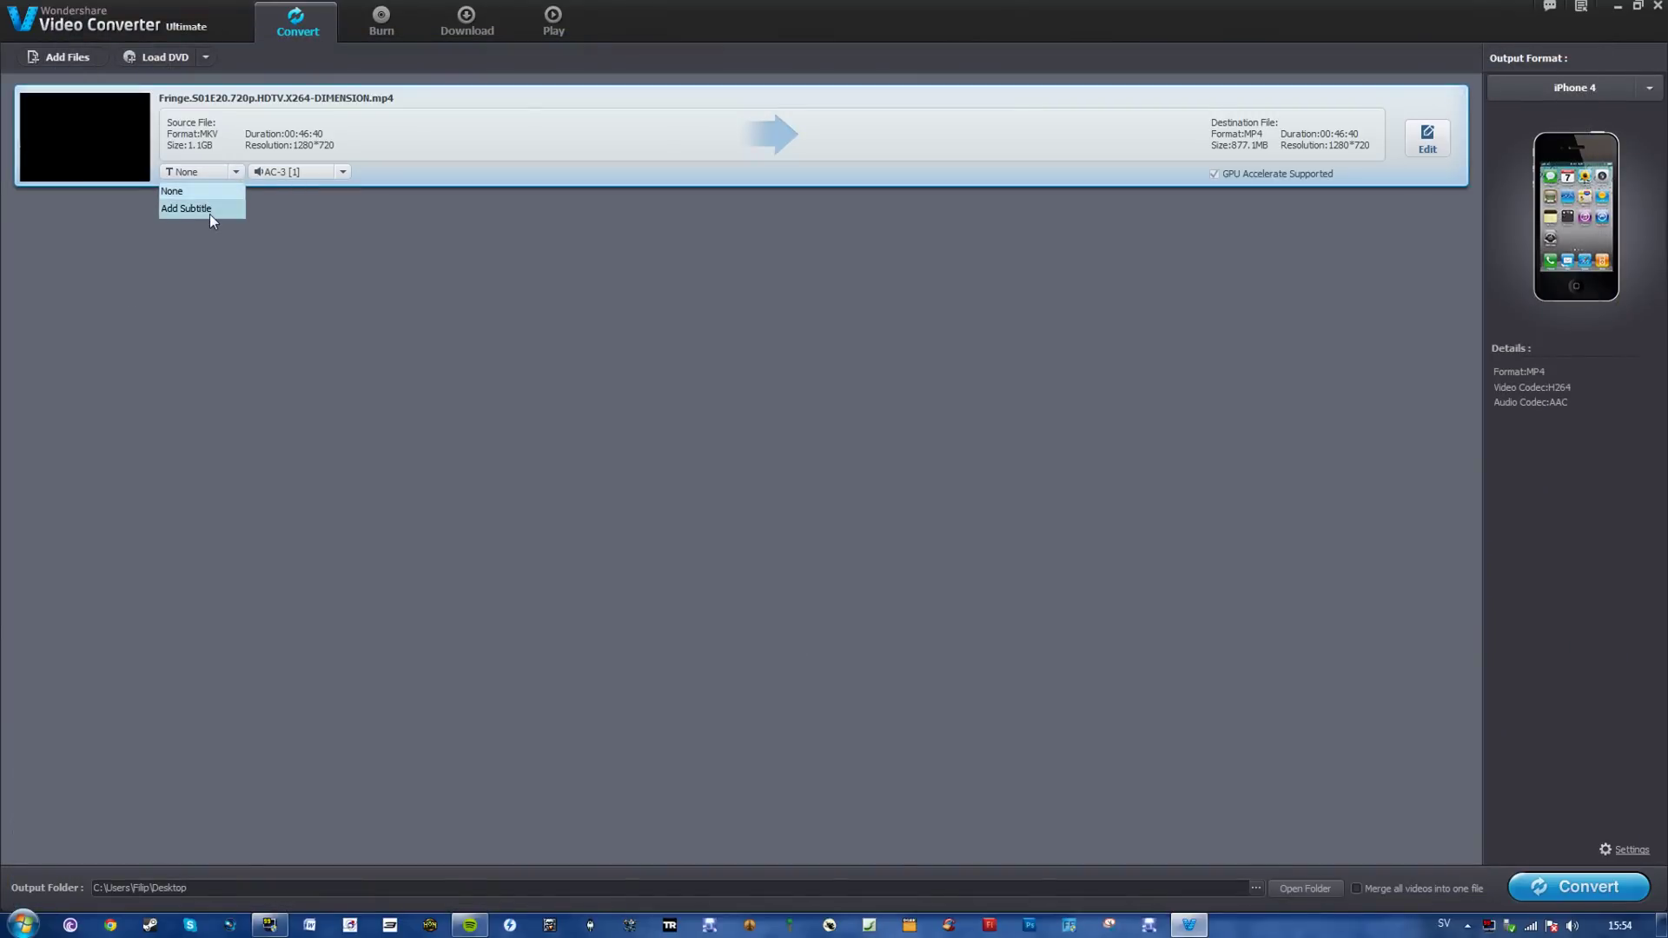
left_click(324, 224)
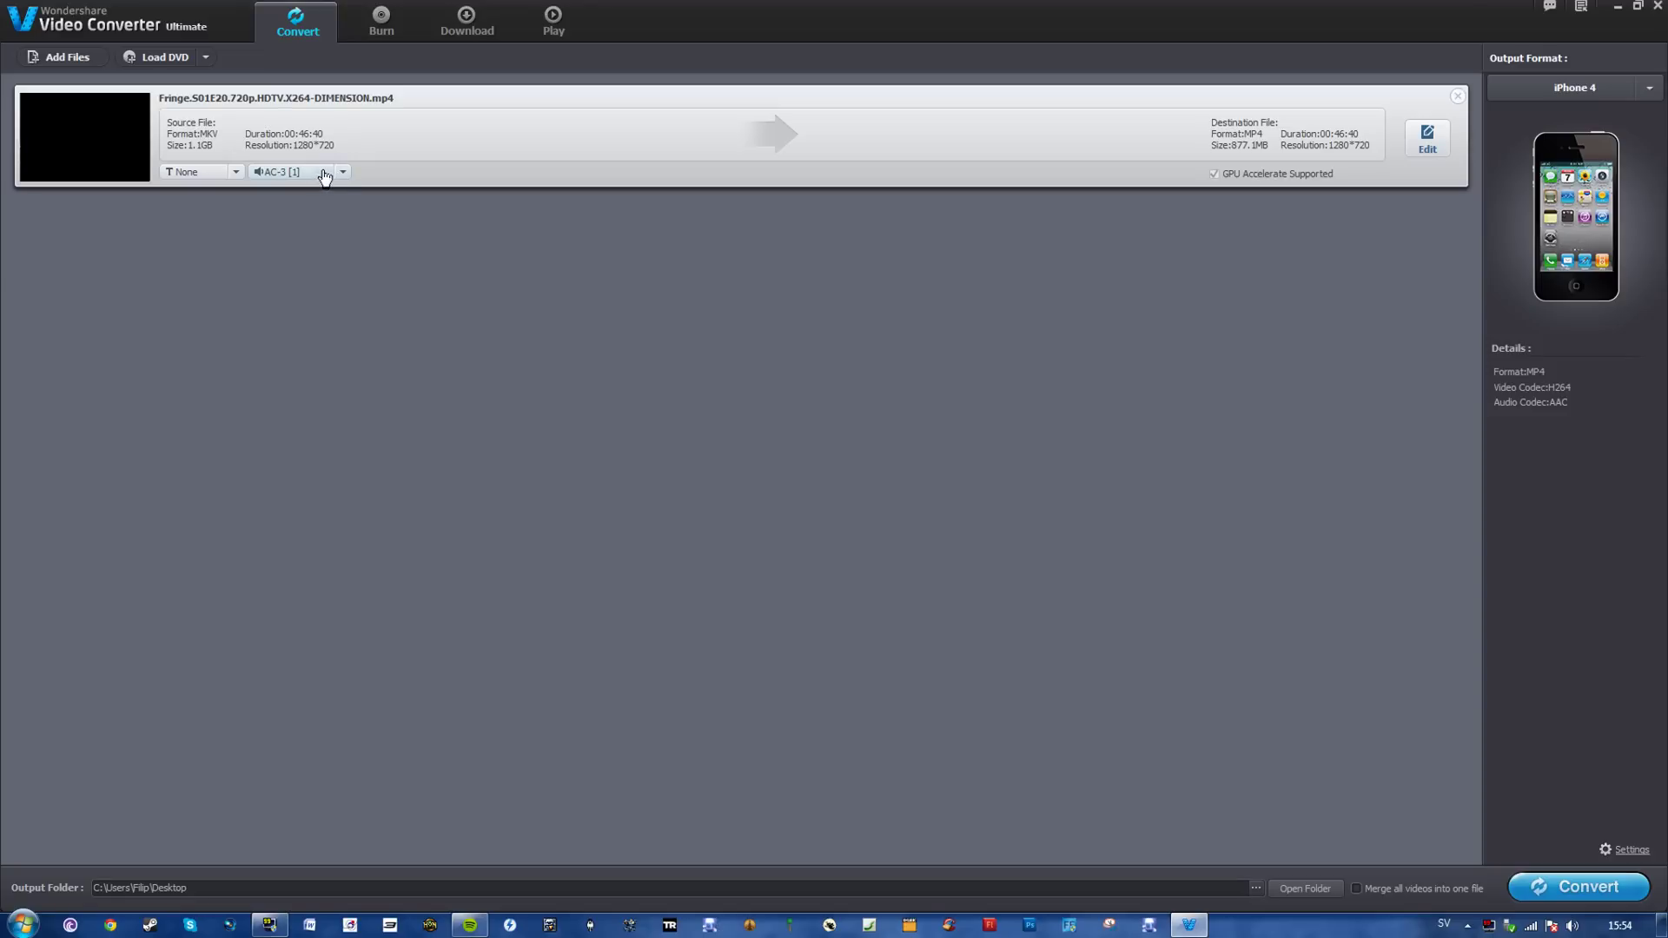
Step: Review the episode's audio tracks unchanged and open its trim, crop and effect editor
left_click(341, 174)
left_click(341, 173)
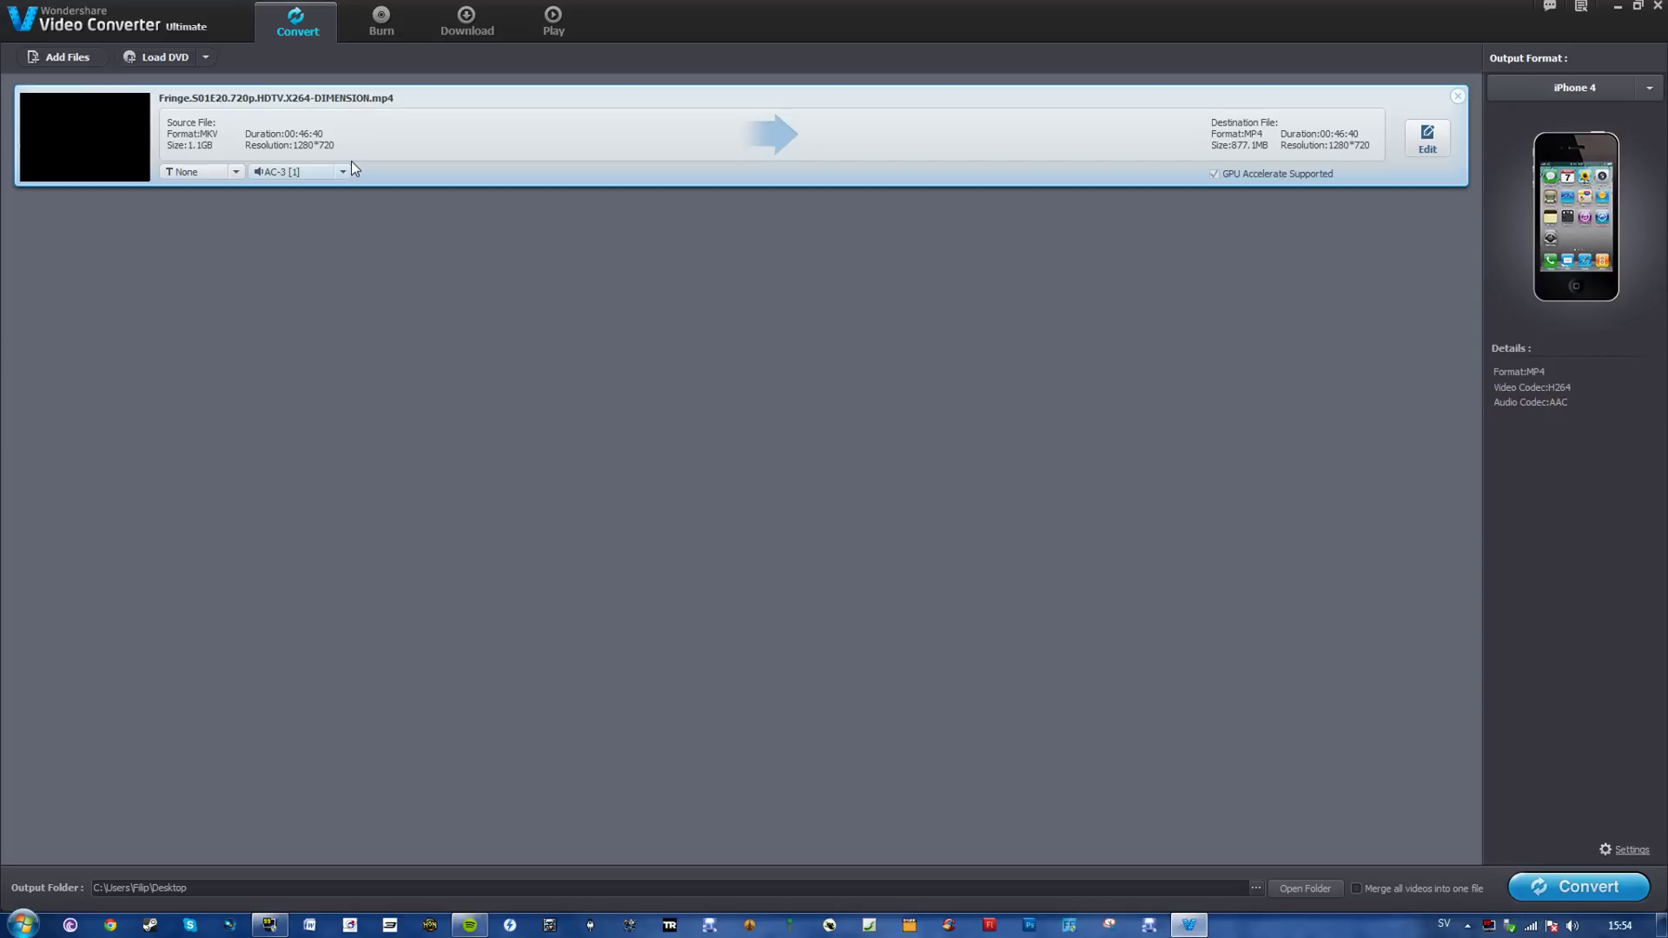
left_click(1427, 139)
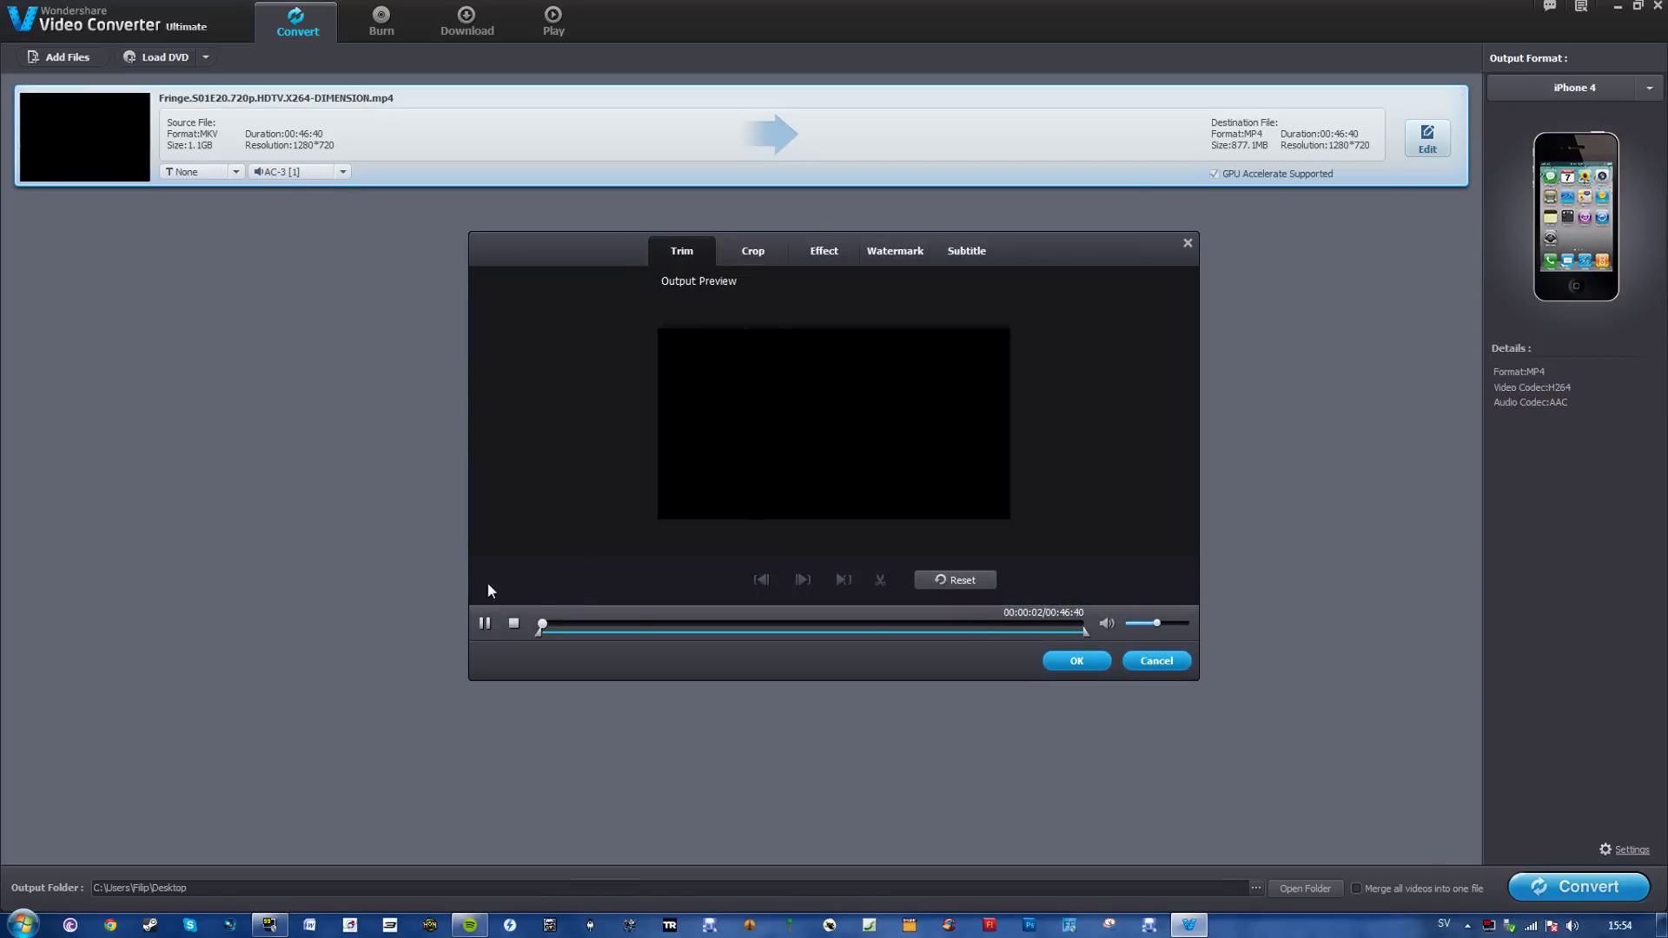
left_click(483, 624)
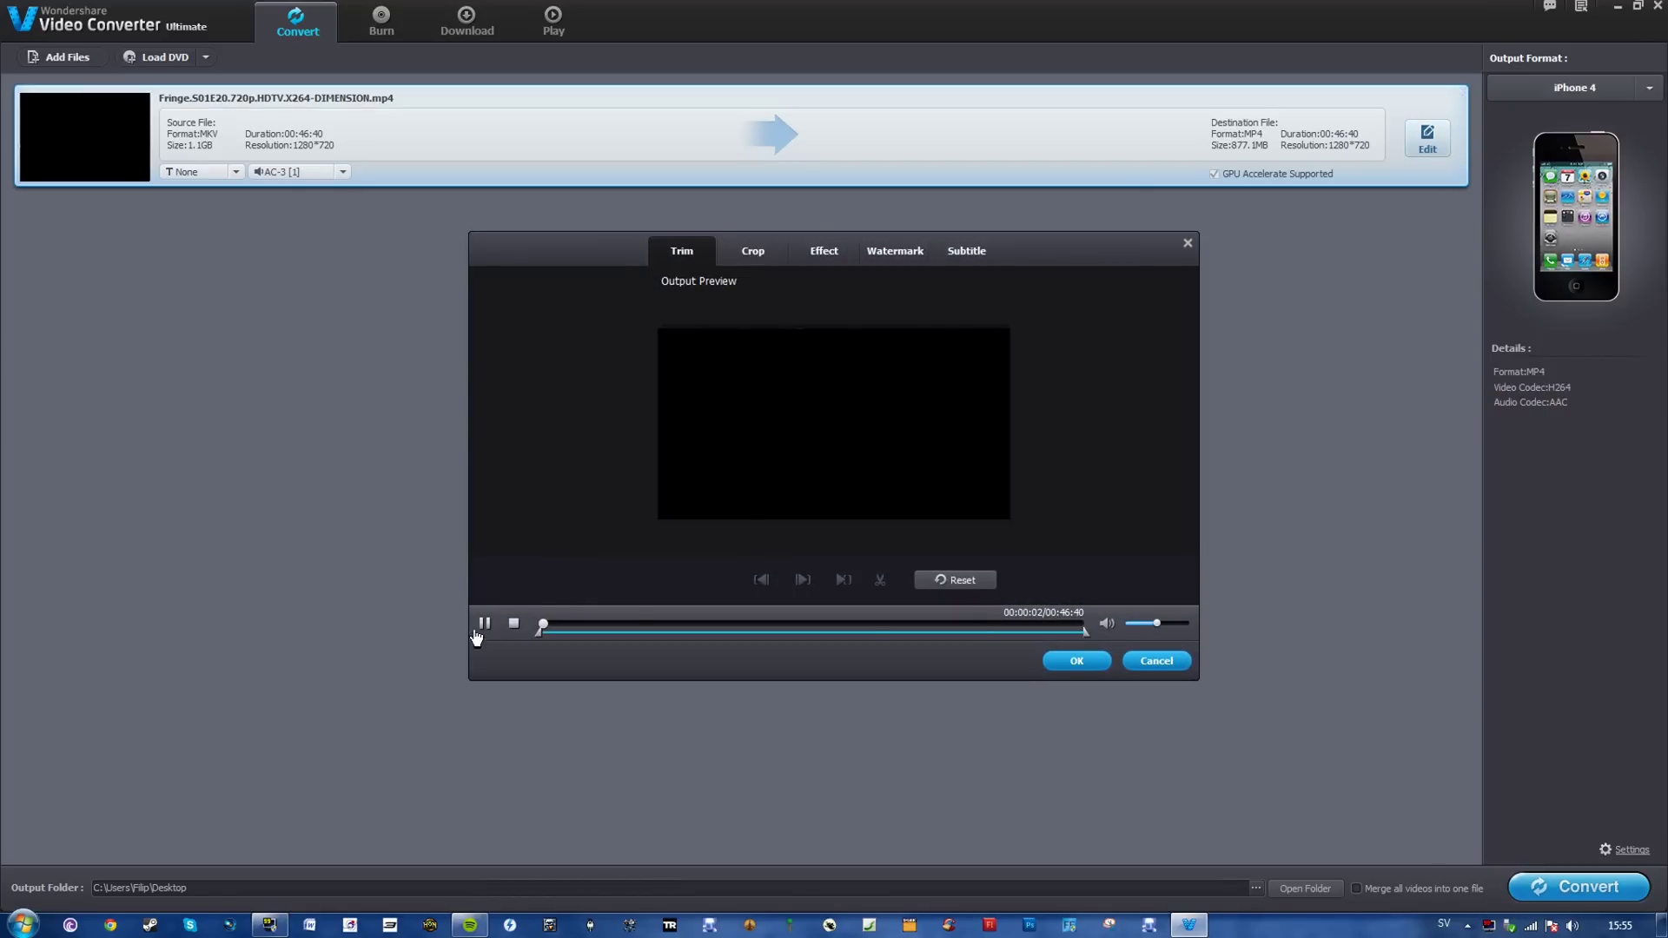
left_click(1187, 243)
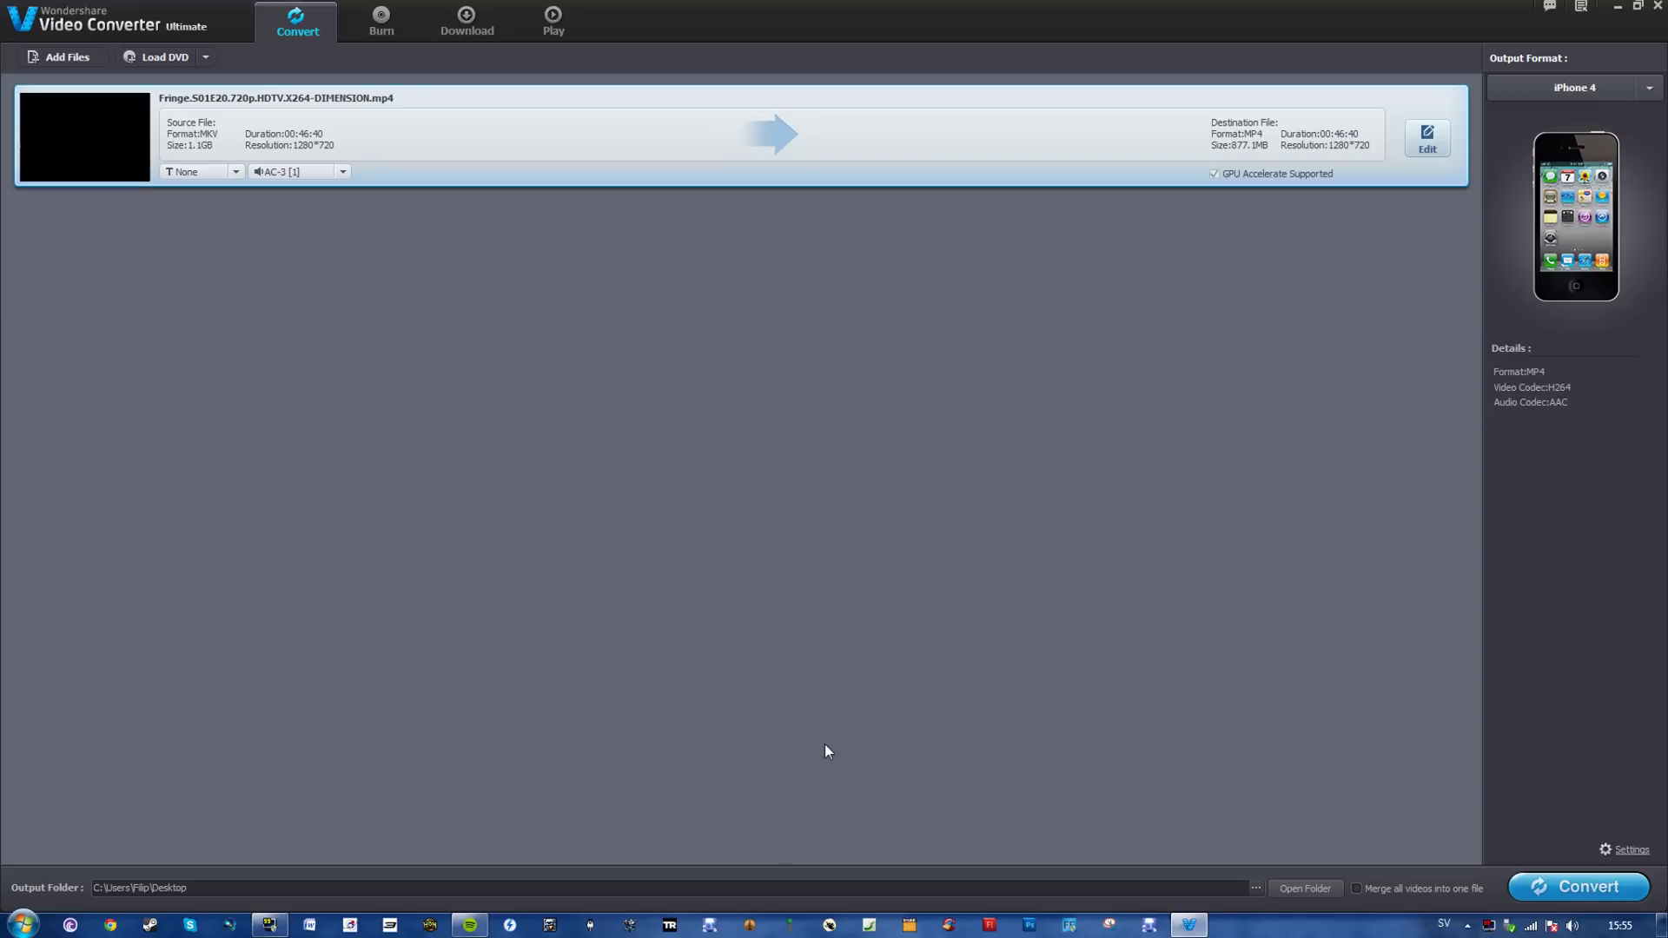
left_click(1630, 849)
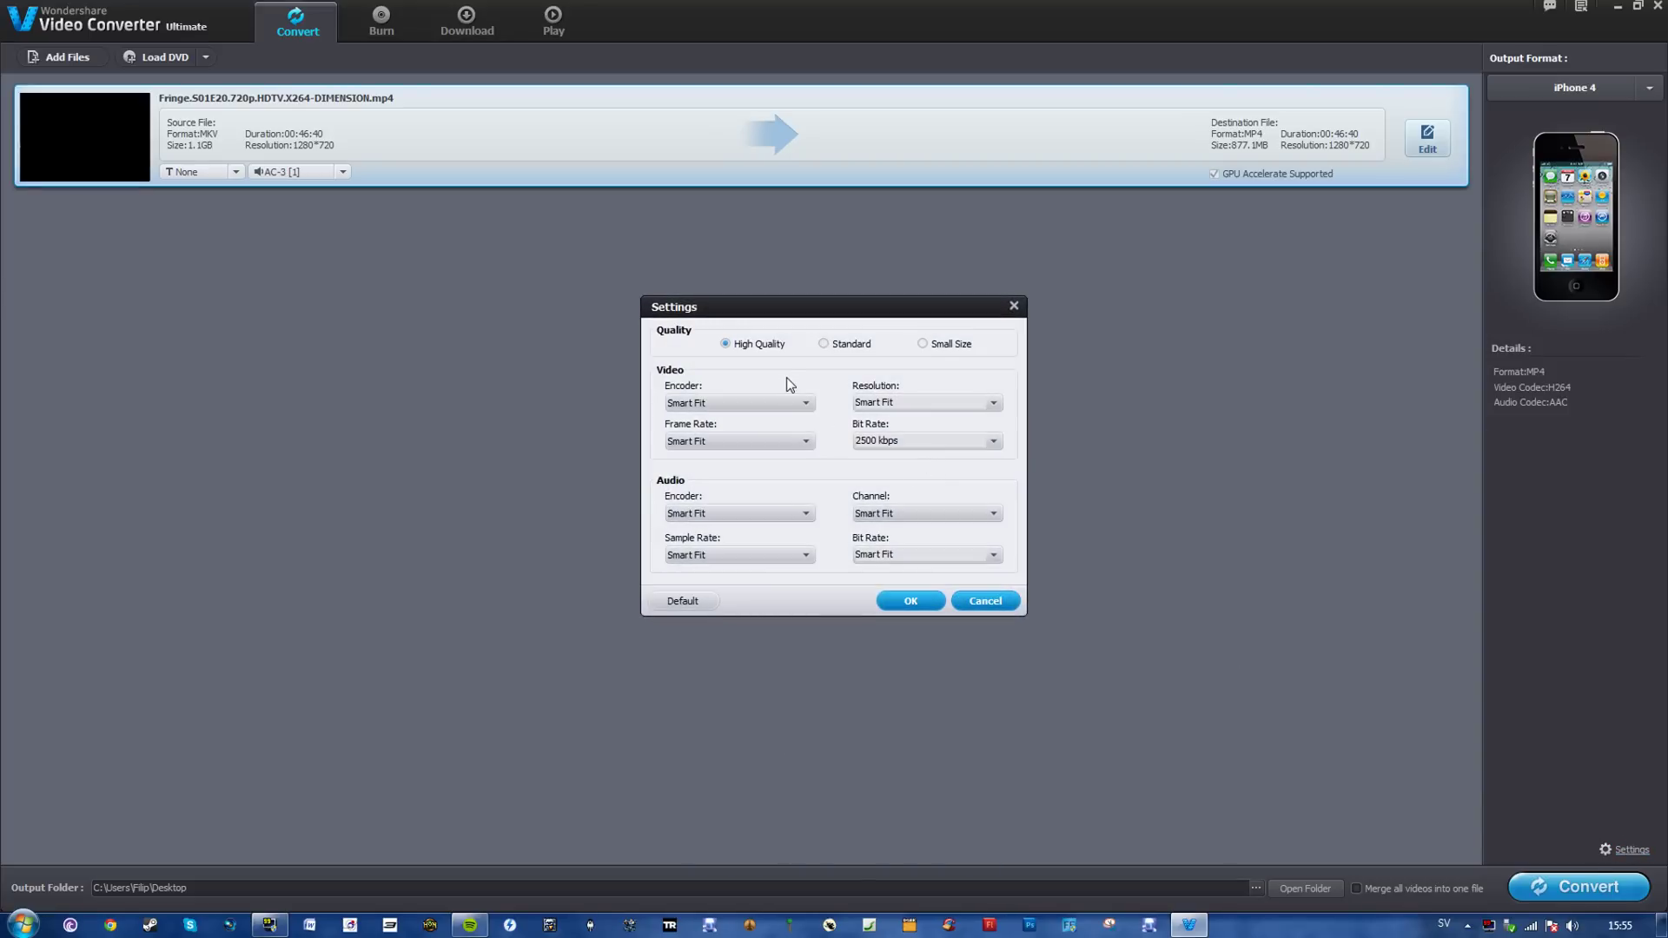
left_click(791, 402)
left_click(1013, 306)
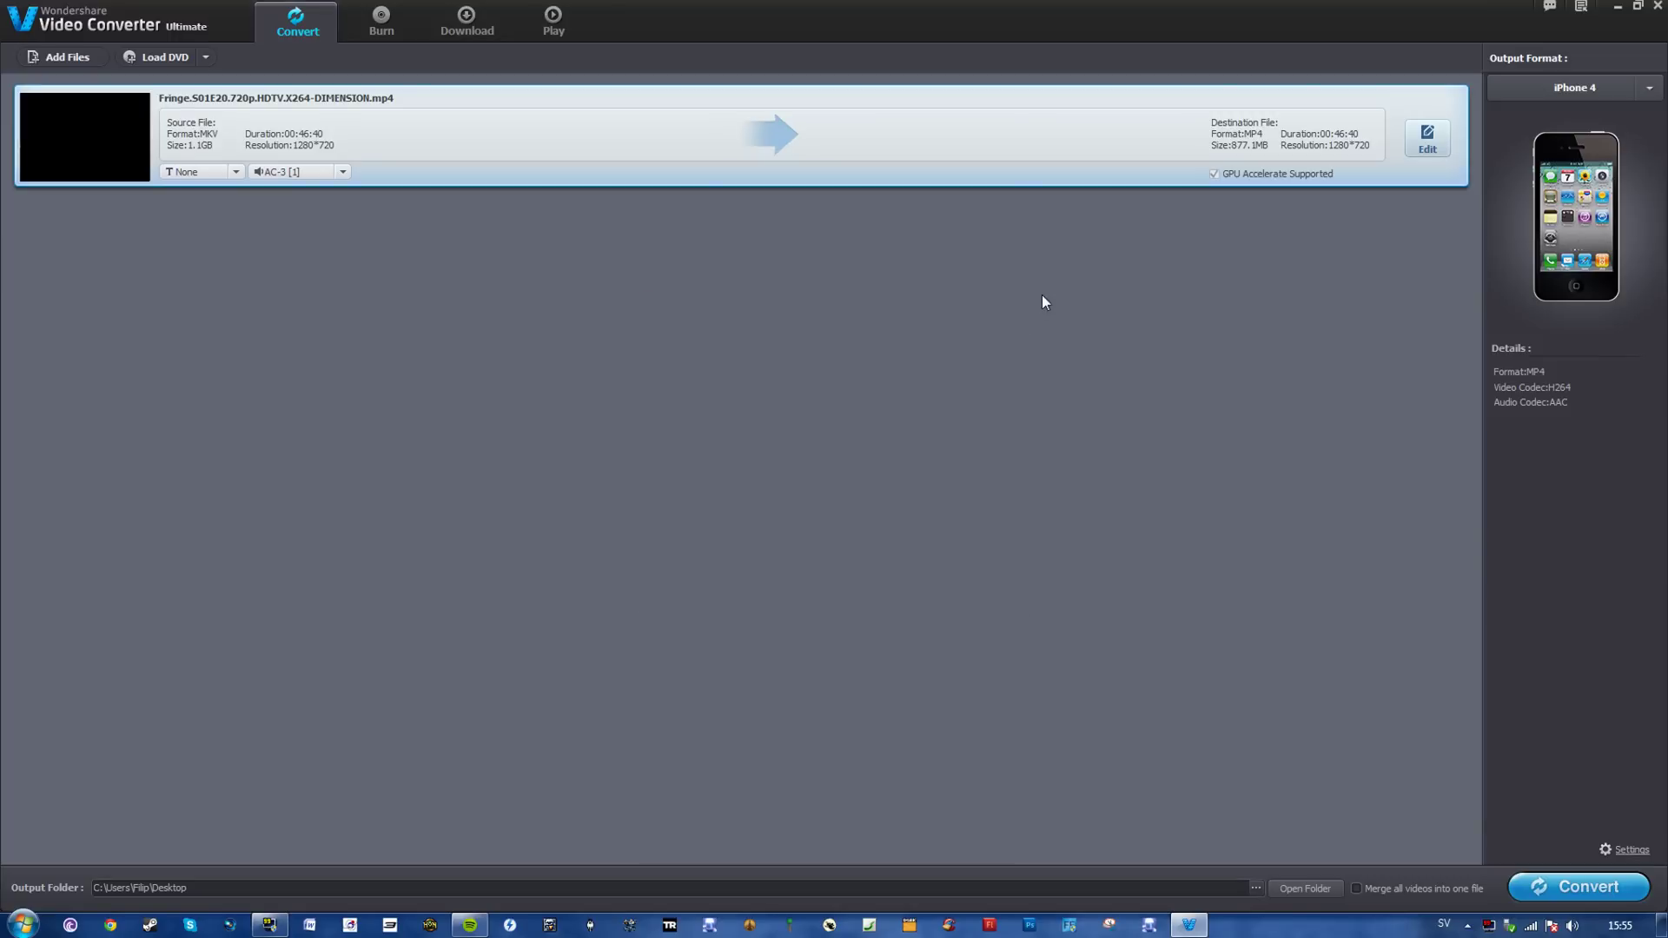
left_click(1621, 94)
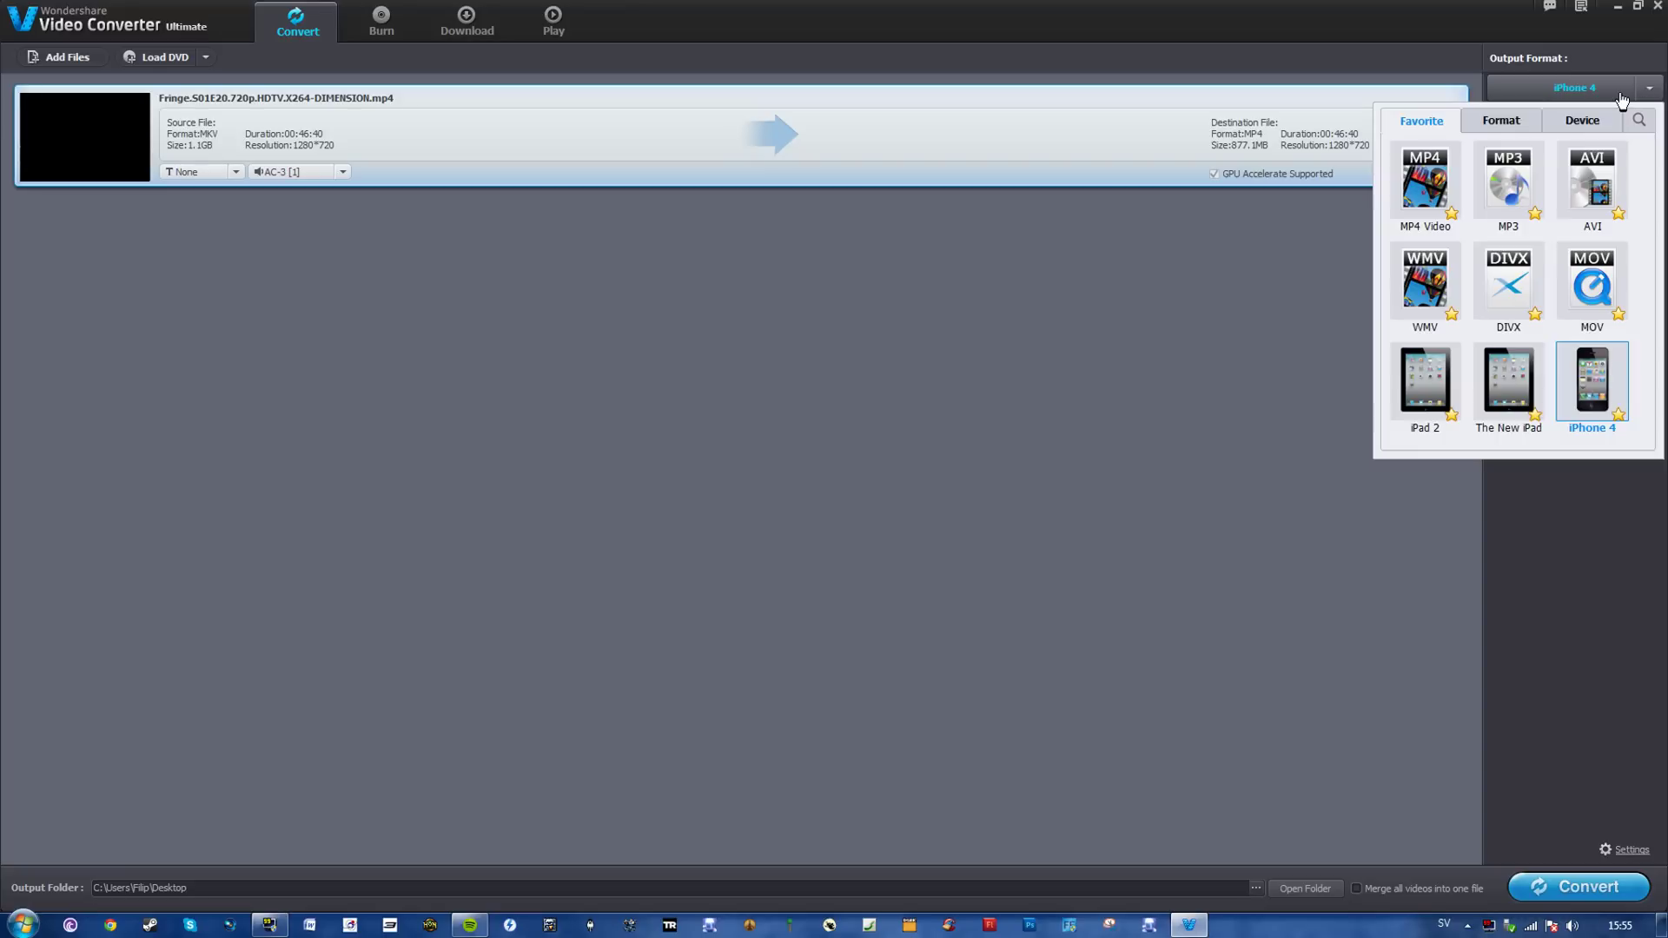
left_click(1487, 123)
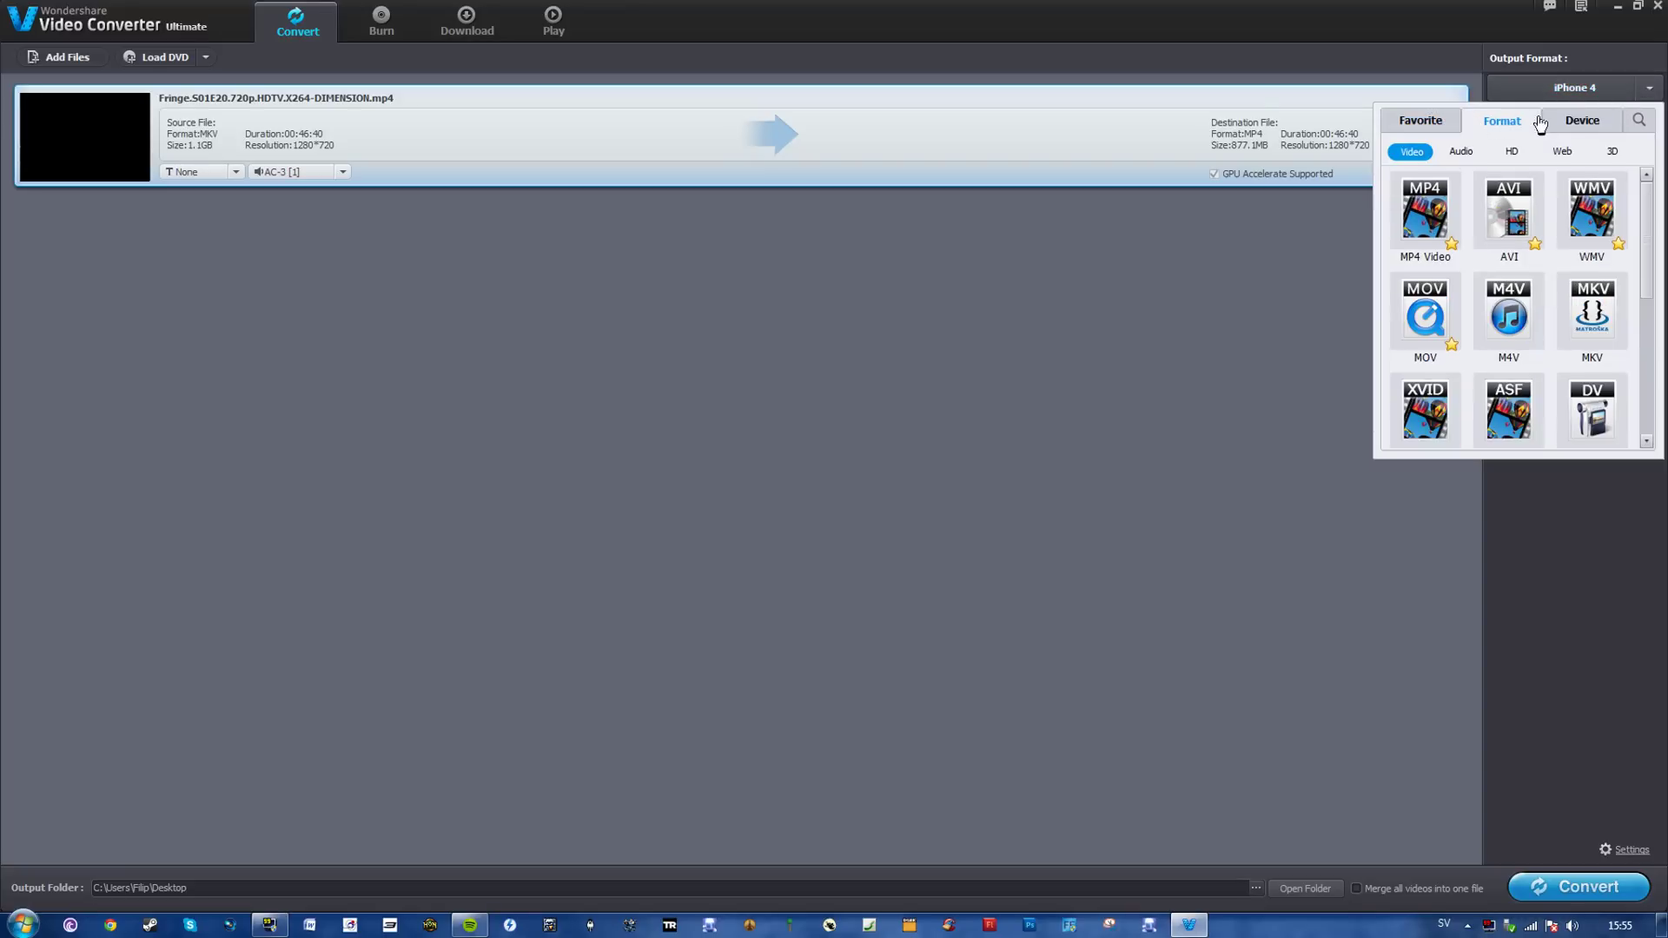
left_click(1563, 124)
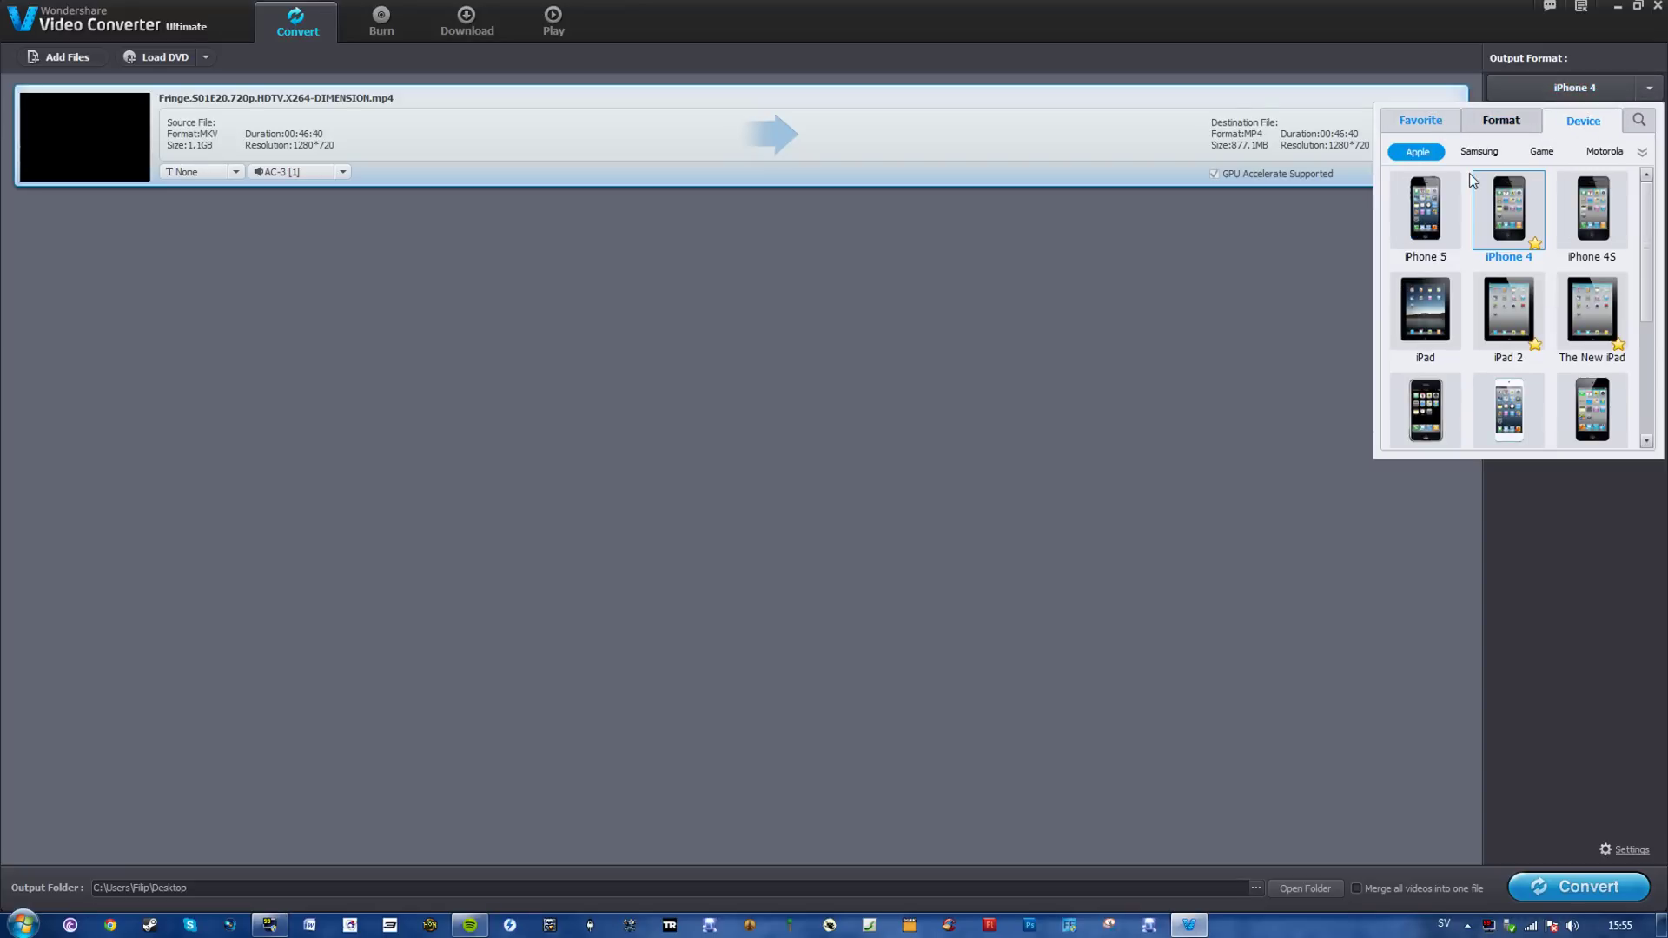
scroll(1627, 228, "down", 3)
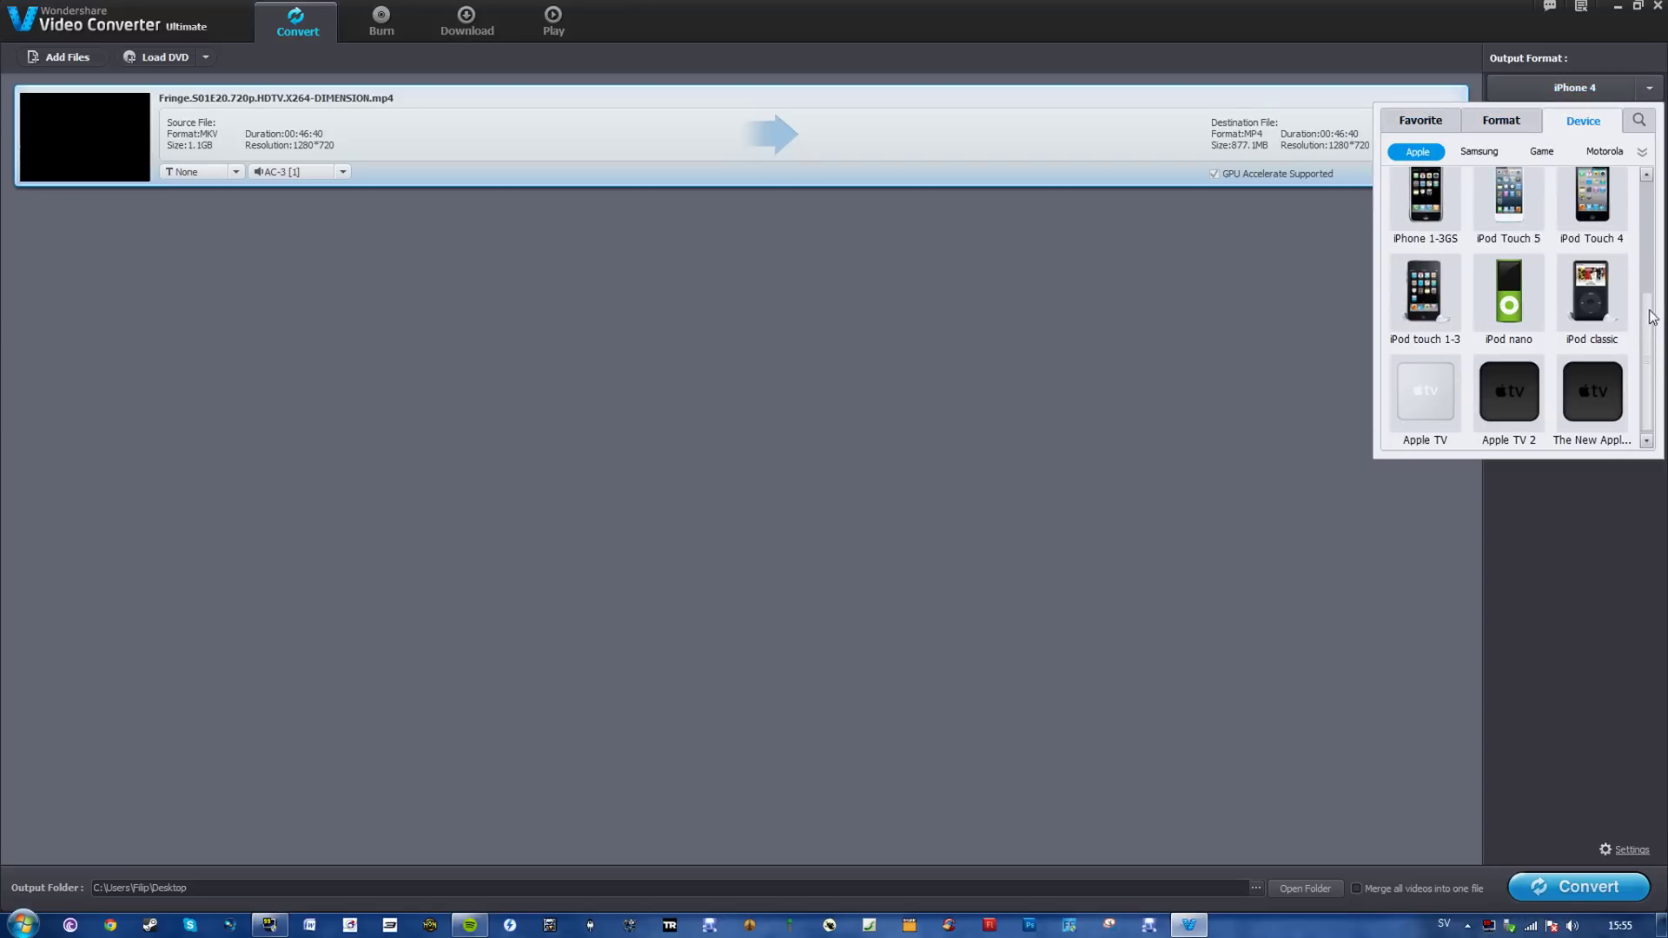
scroll(1633, 317, "up", 3)
left_click(1444, 132)
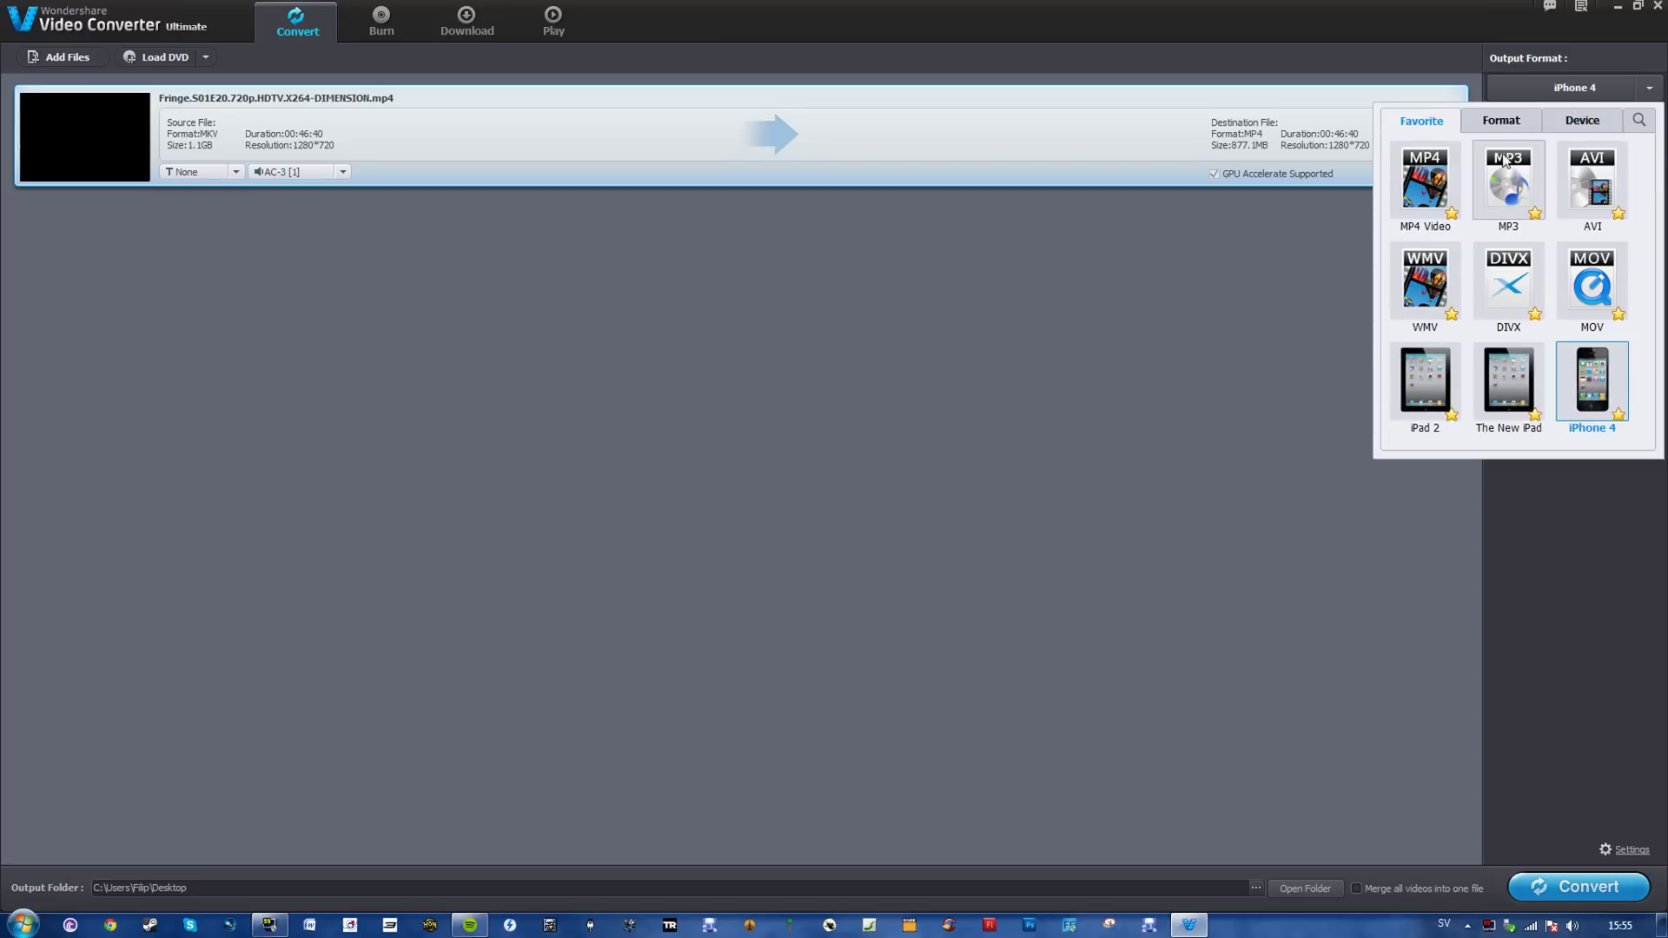
left_click(1501, 122)
left_click(1598, 129)
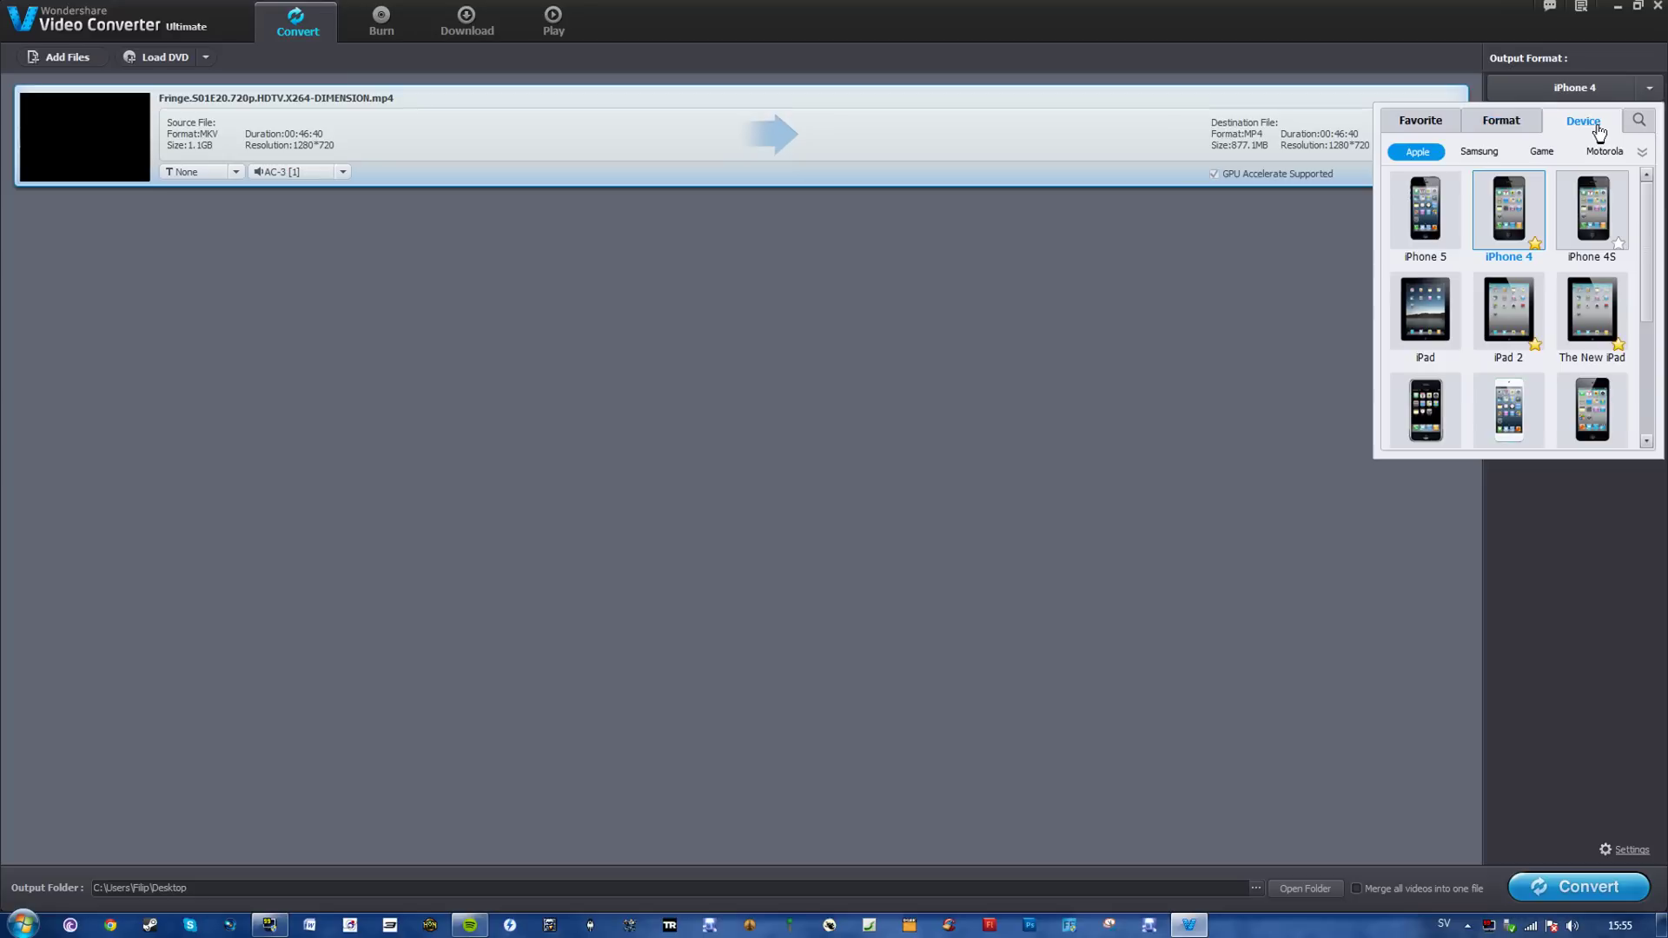
left_click(1530, 126)
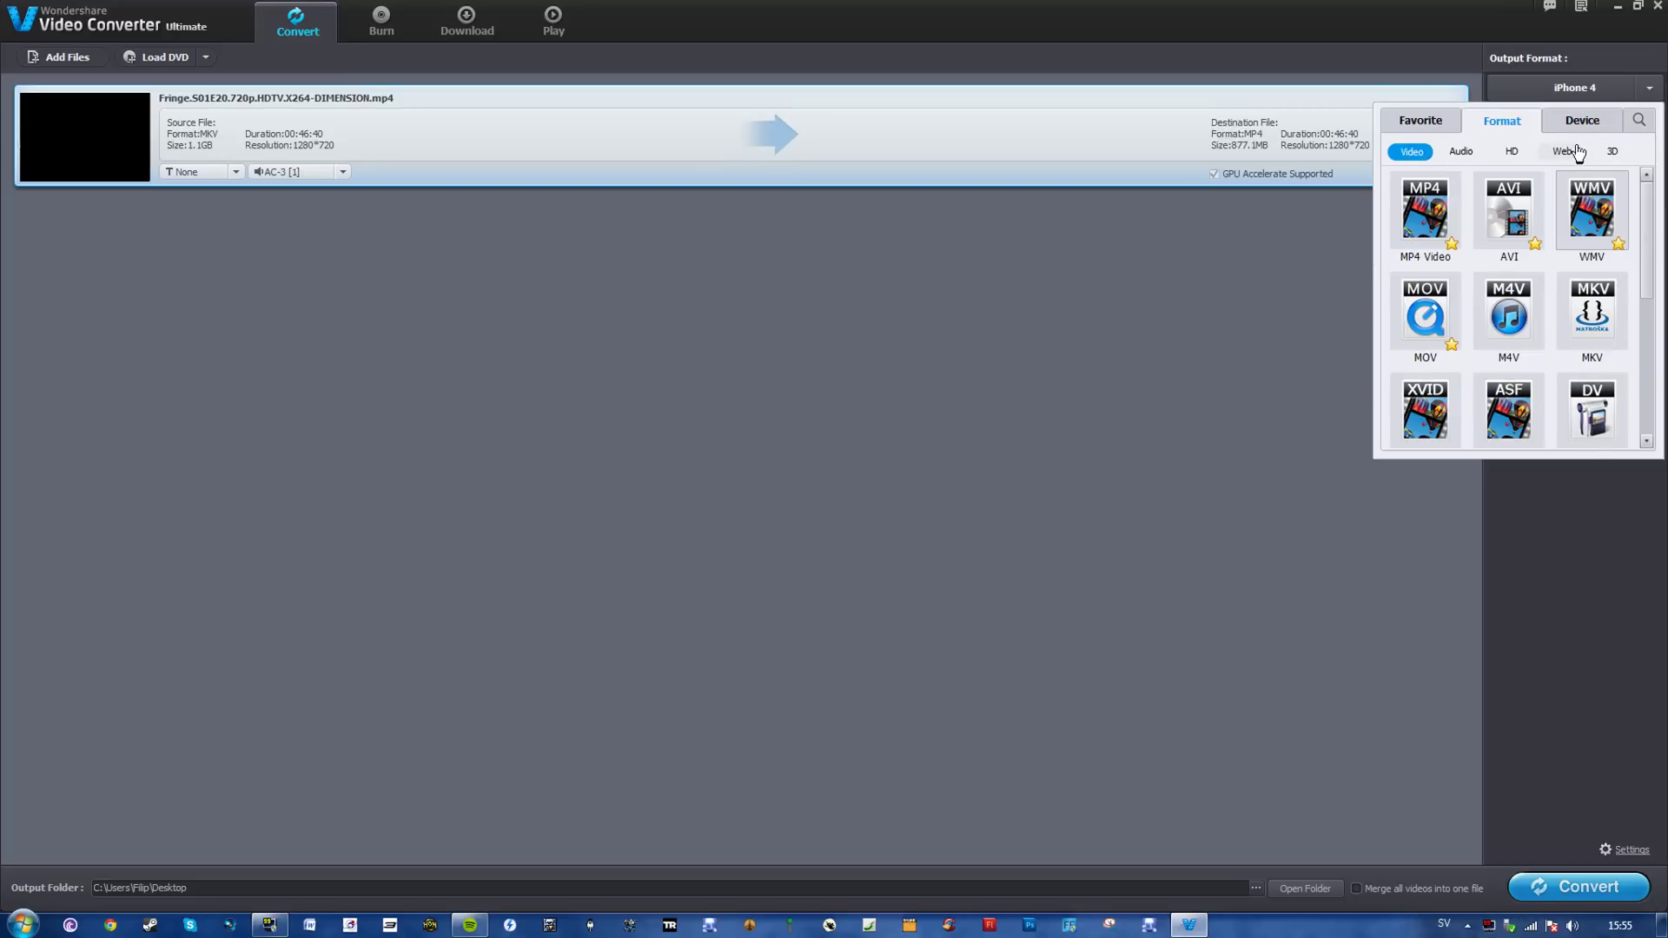
left_click(605, 248)
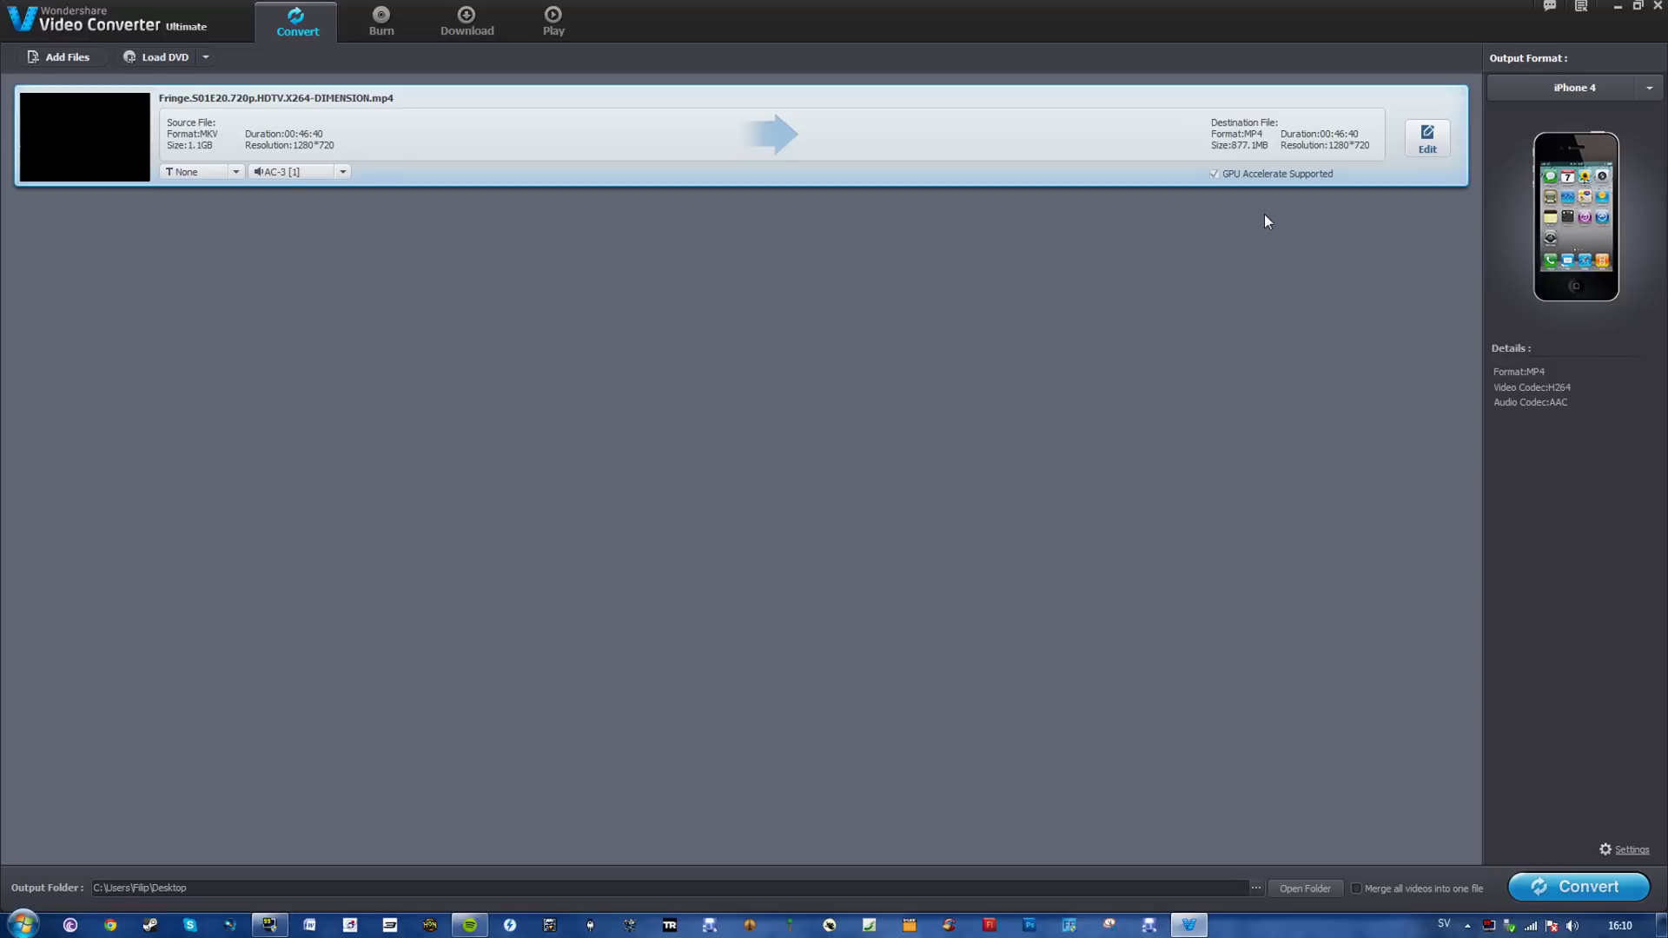
Step: Start converting the Fringe episode, then switch to the built-in YouTube download browser
left_click(1589, 886)
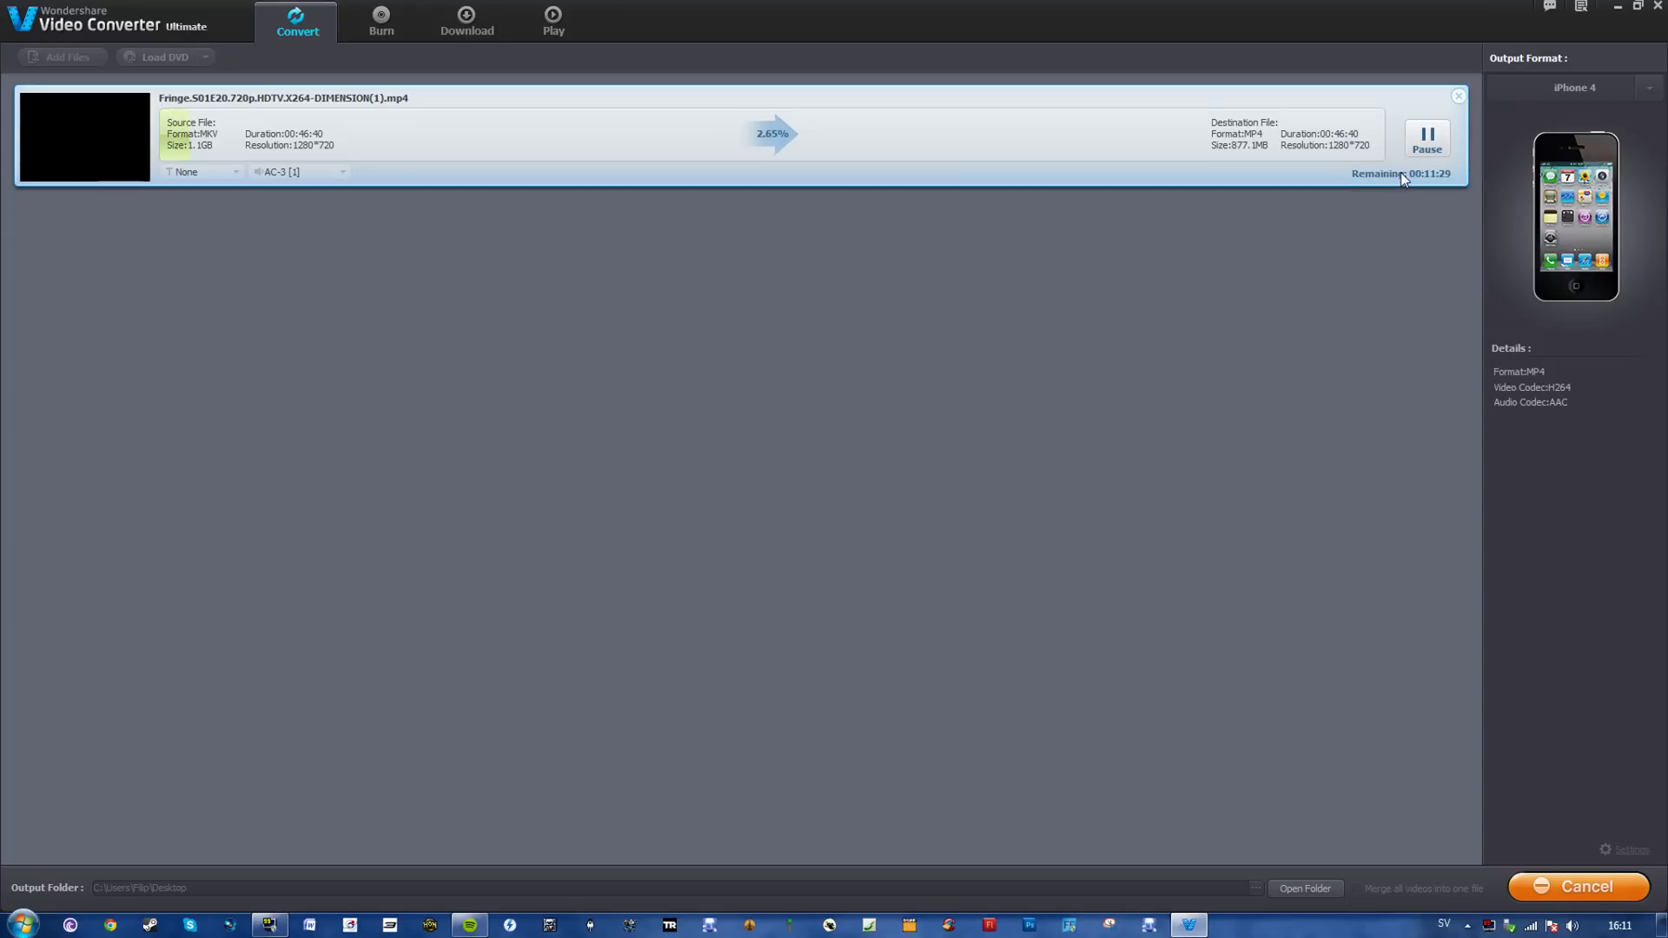
left_click(478, 35)
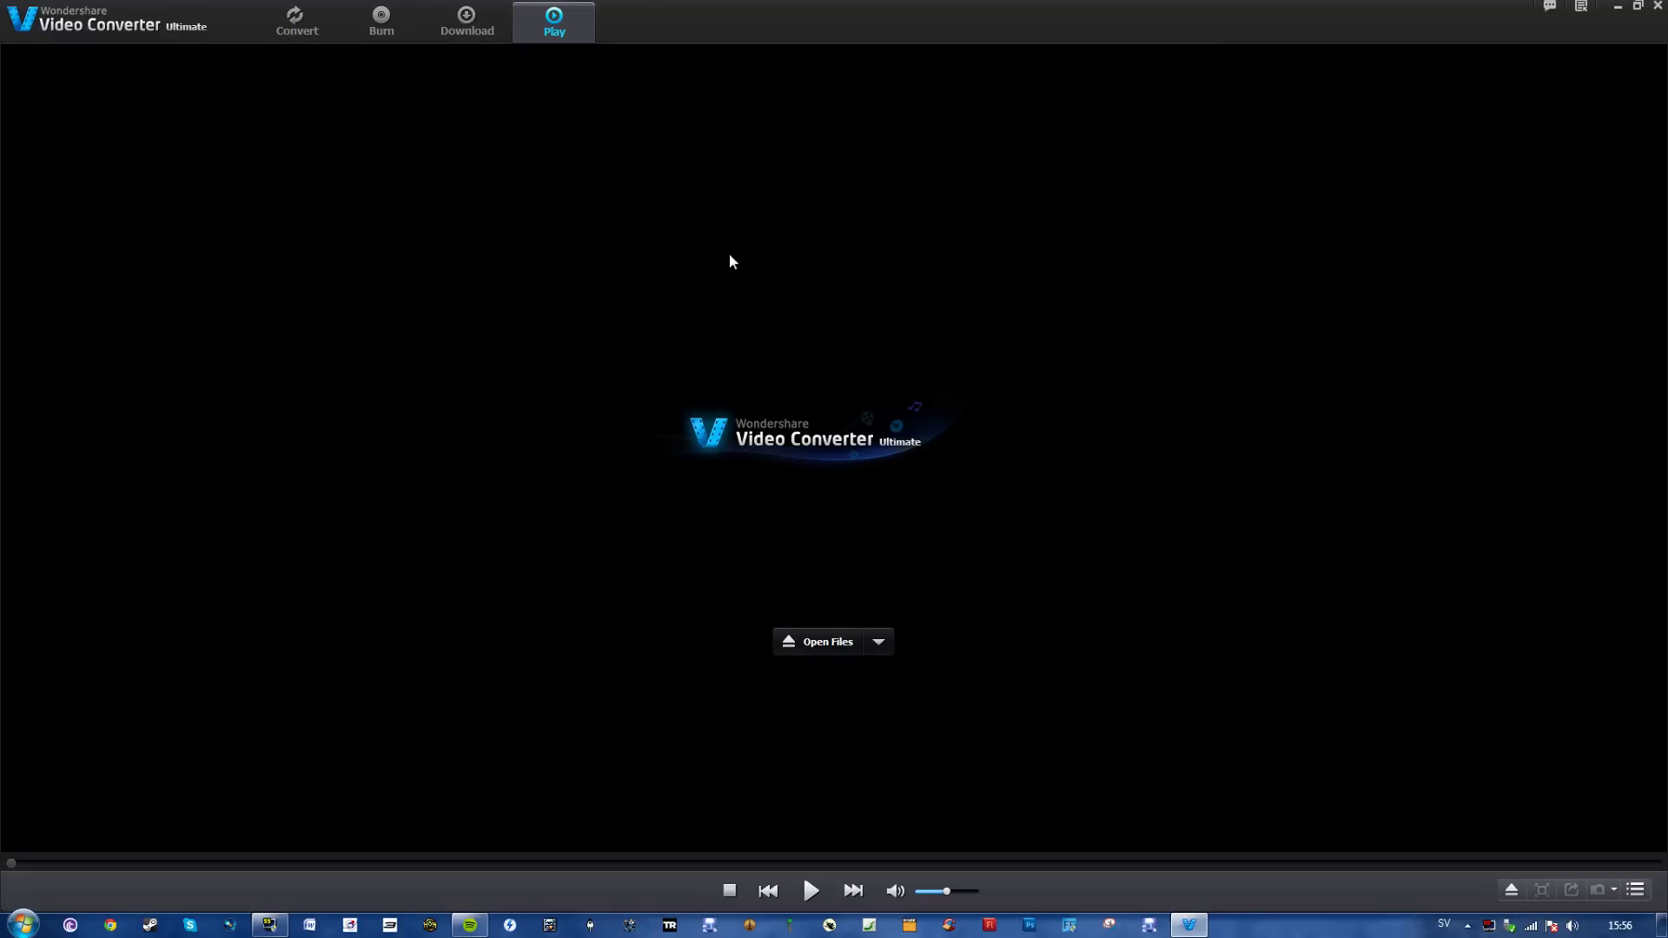
Step: Visit the Download and Burn tabs, then return to the conversion queue
left_click(469, 35)
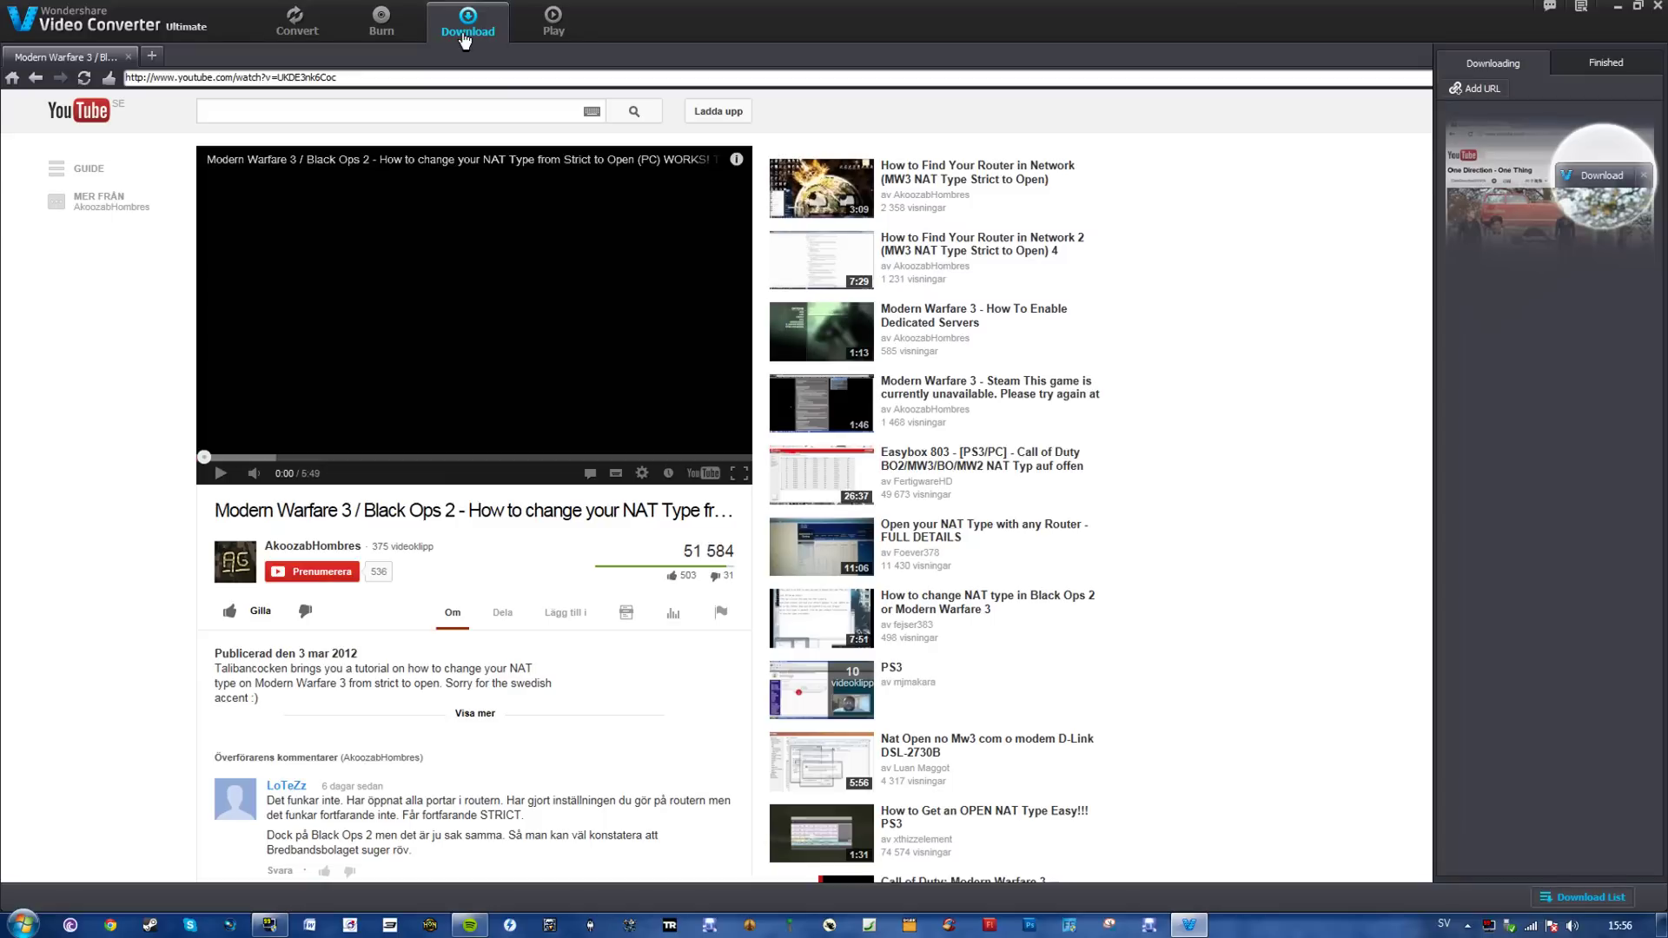
left_click(352, 21)
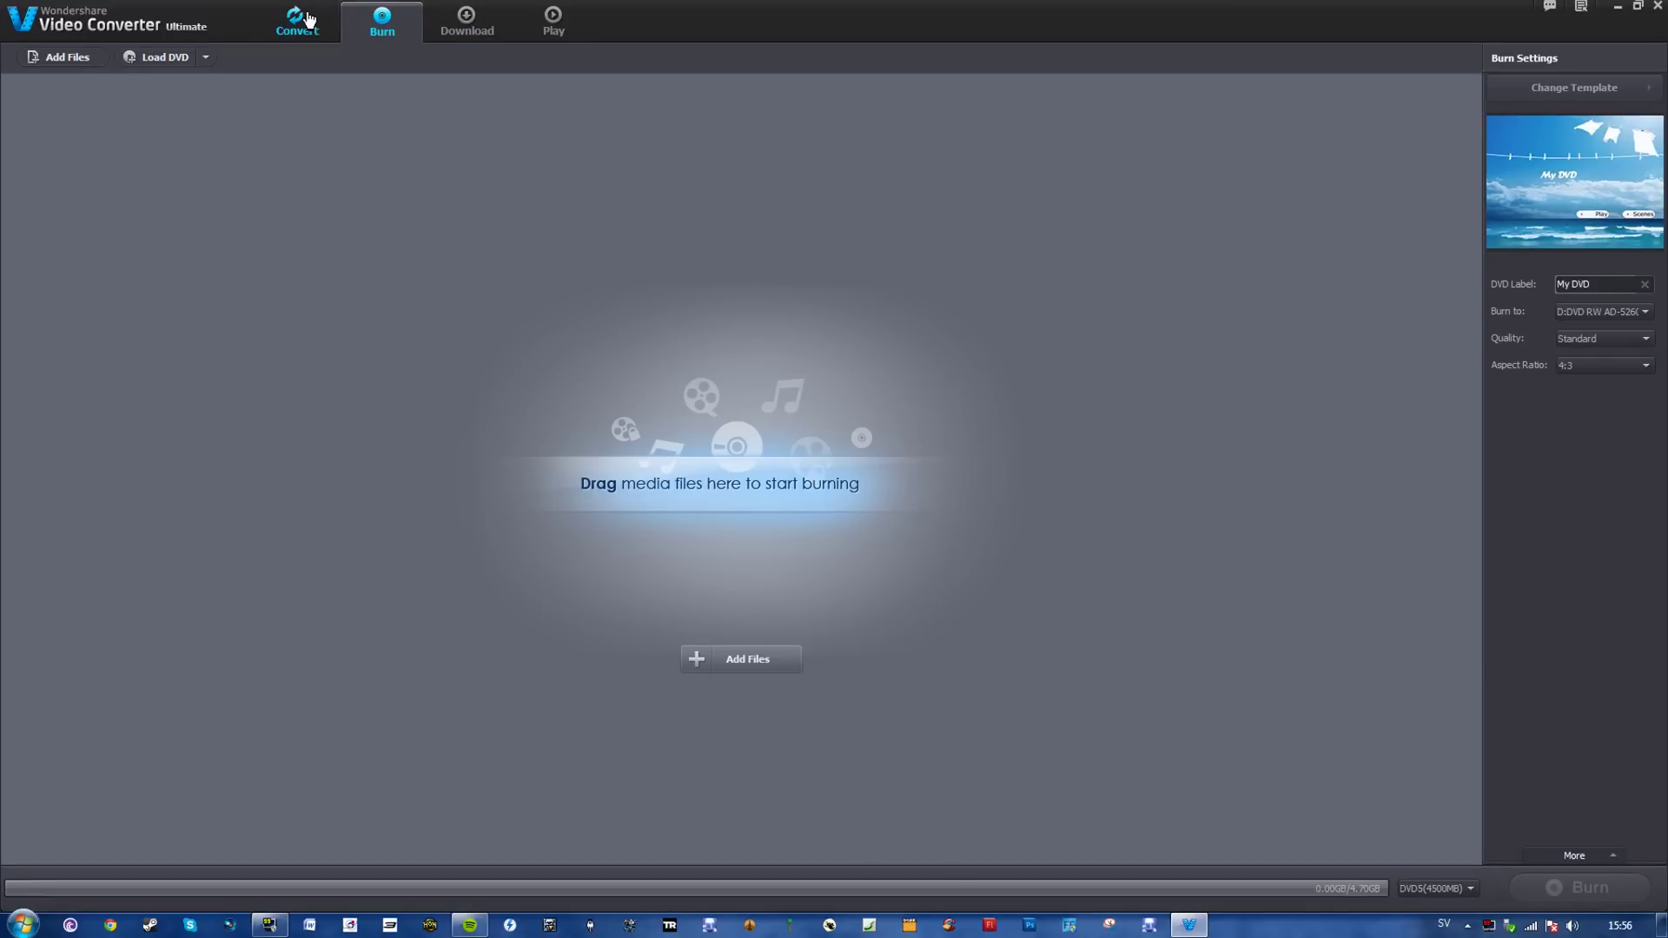
left_click(273, 32)
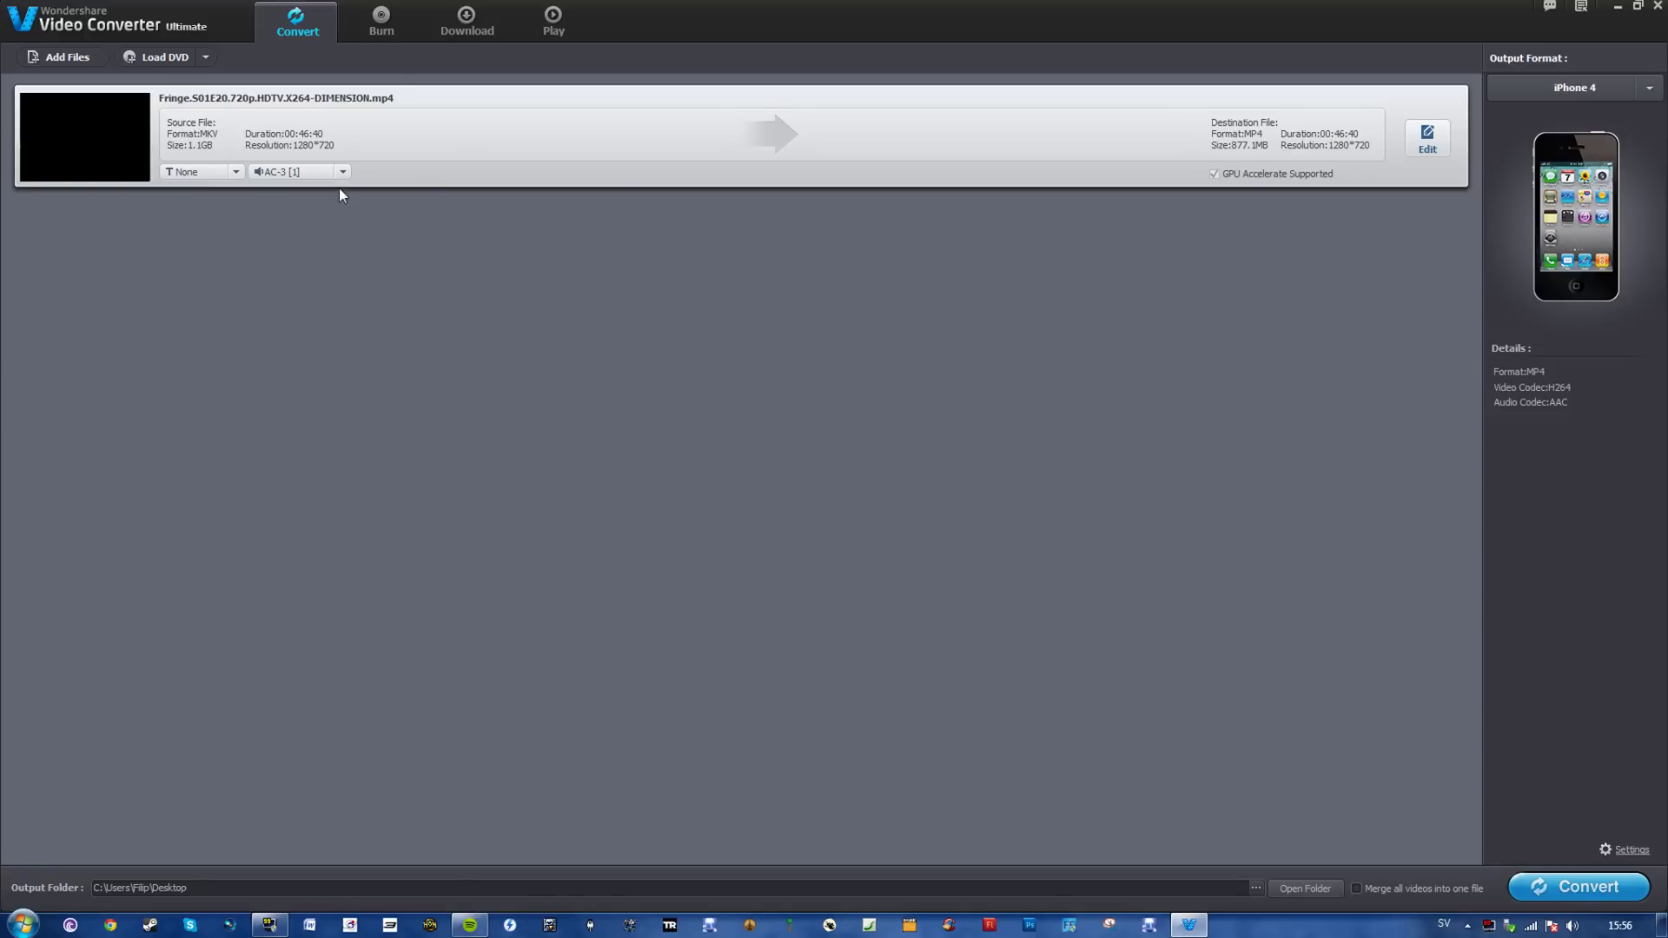